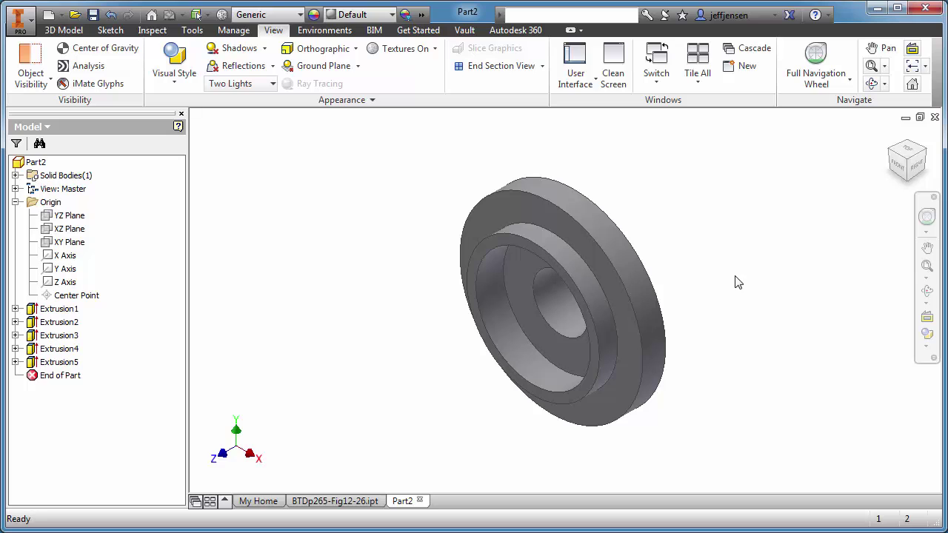
- Make the YZ Plane visible through the washer
click(898, 166)
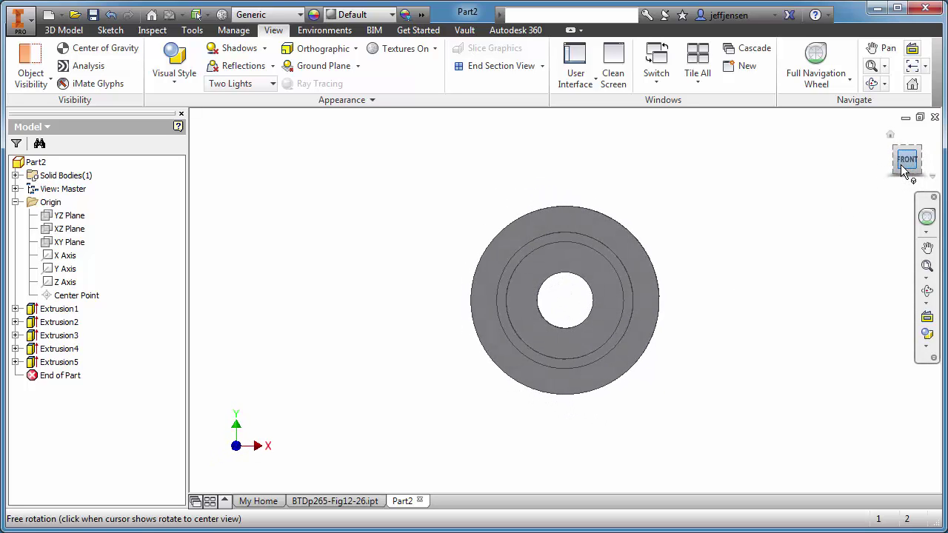
click(925, 163)
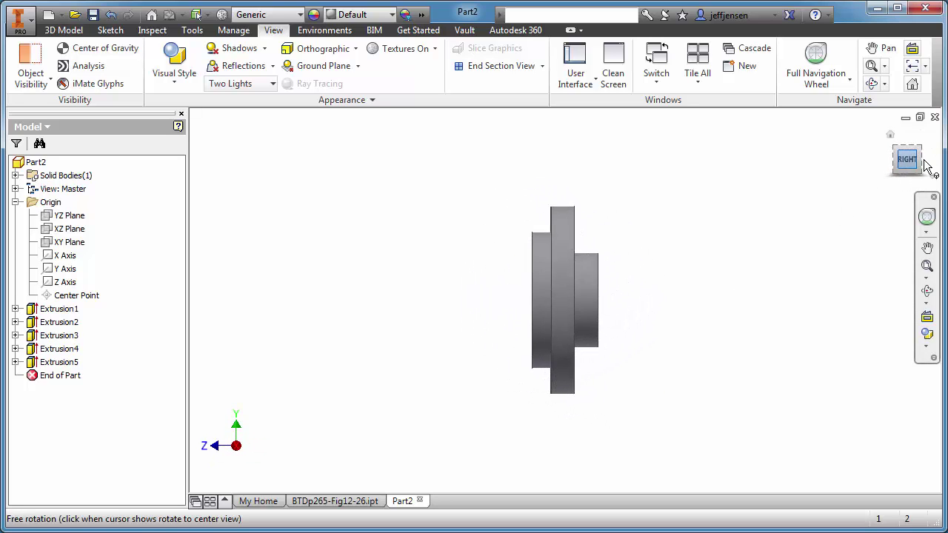
click(928, 163)
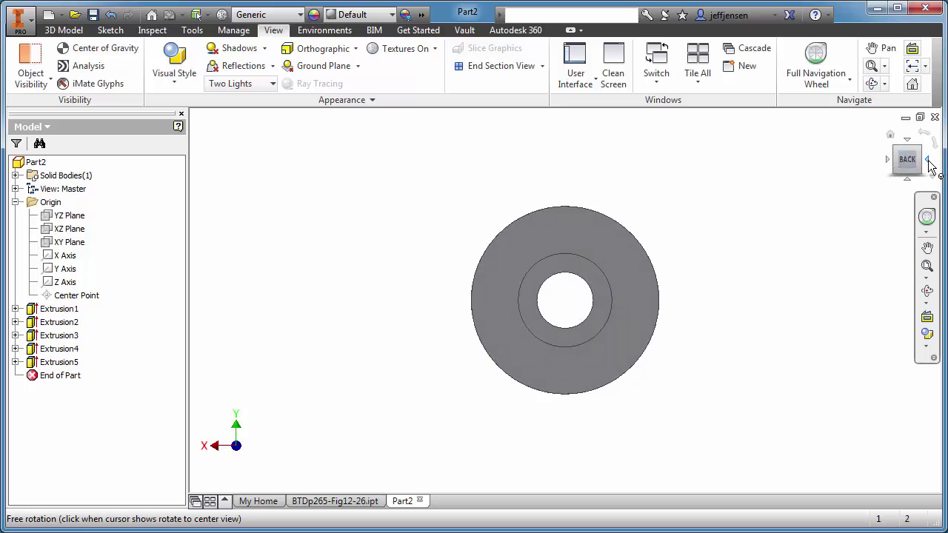
click(929, 162)
click(891, 137)
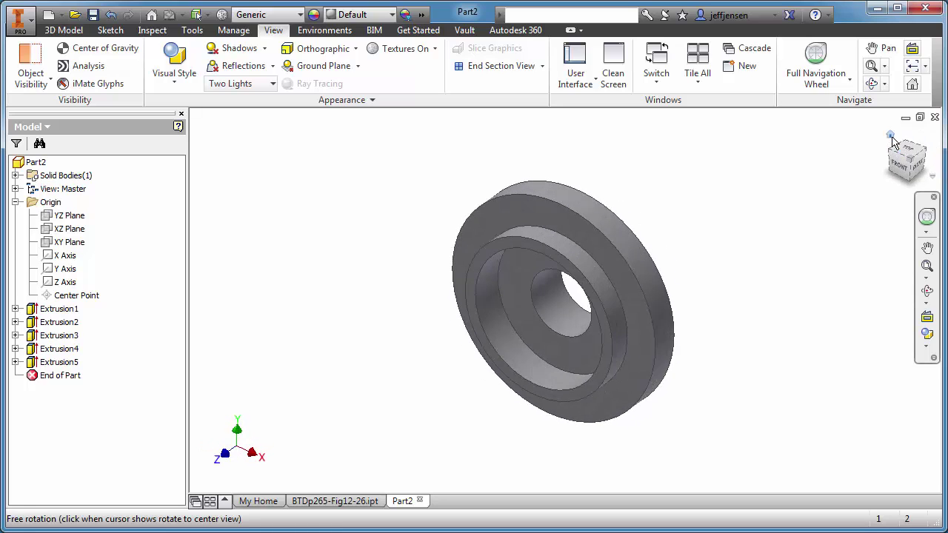
shift+middle_drag(590, 180, 545, 182)
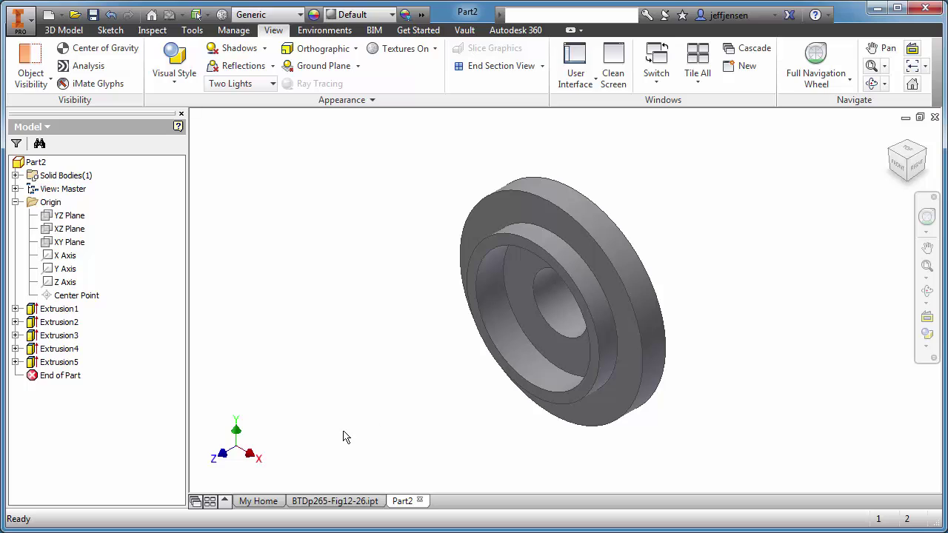
right_click(71, 215)
click(102, 299)
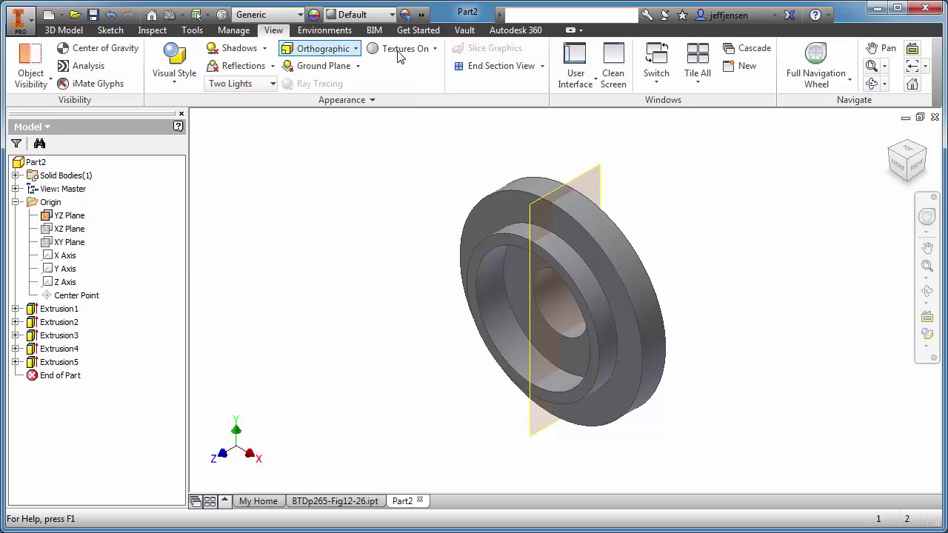
- Apply a half section view along the YZ Plane at 0.000 in, then hide the plane
click(543, 66)
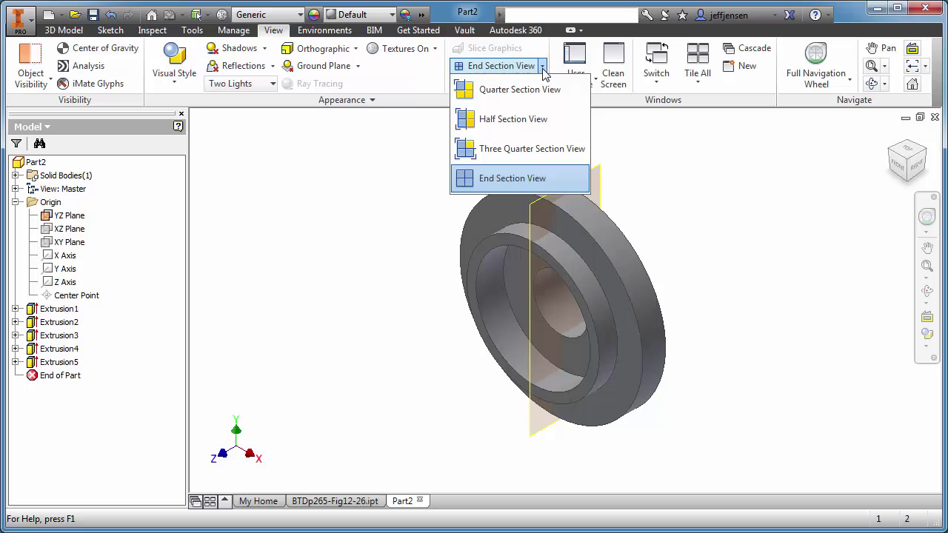
click(525, 118)
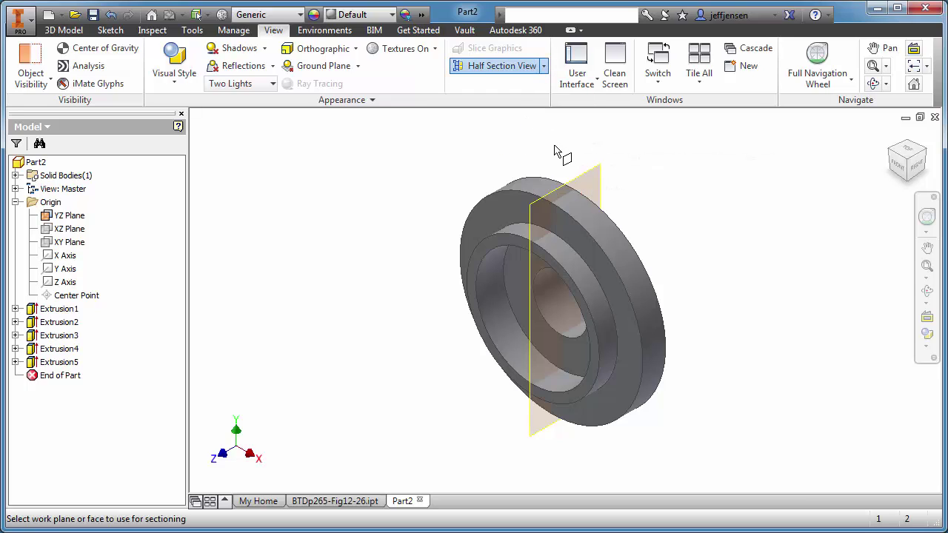
click(587, 171)
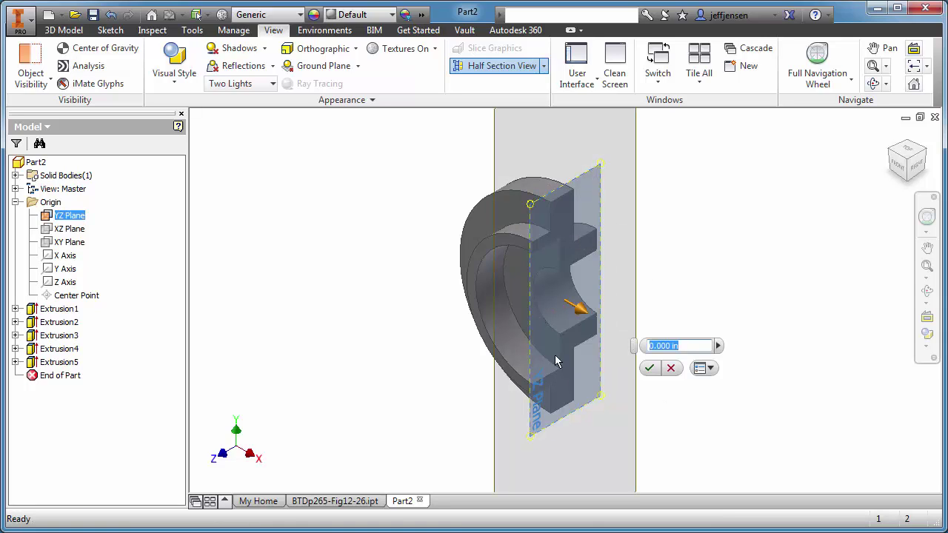
click(650, 368)
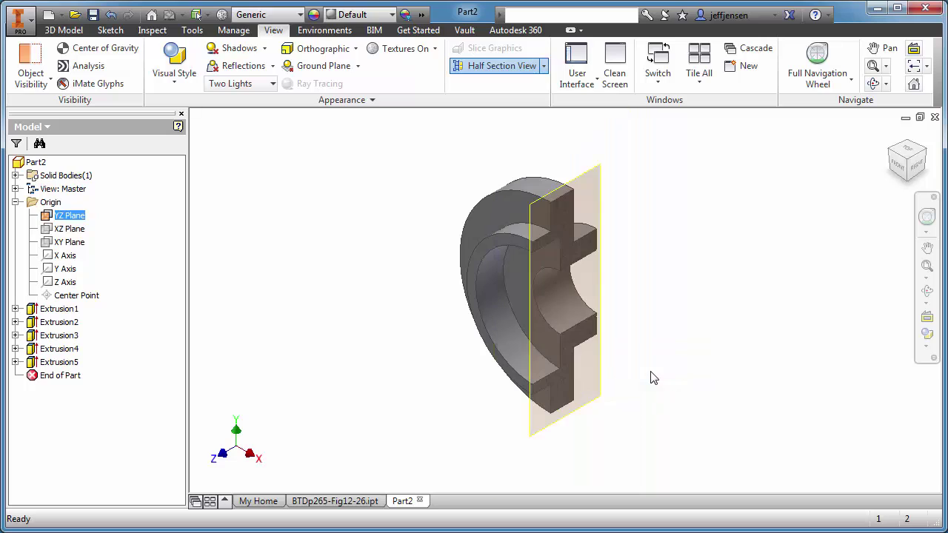
right_click(581, 191)
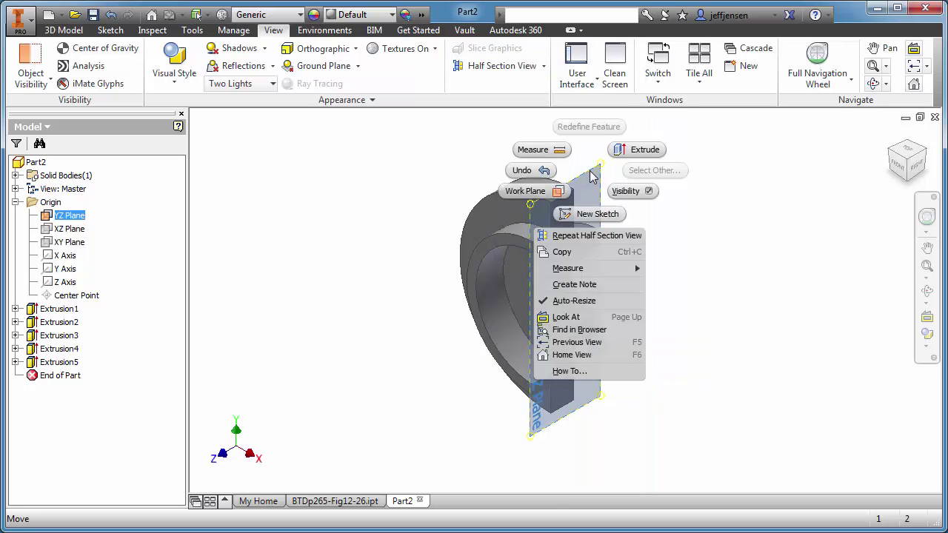
click(626, 192)
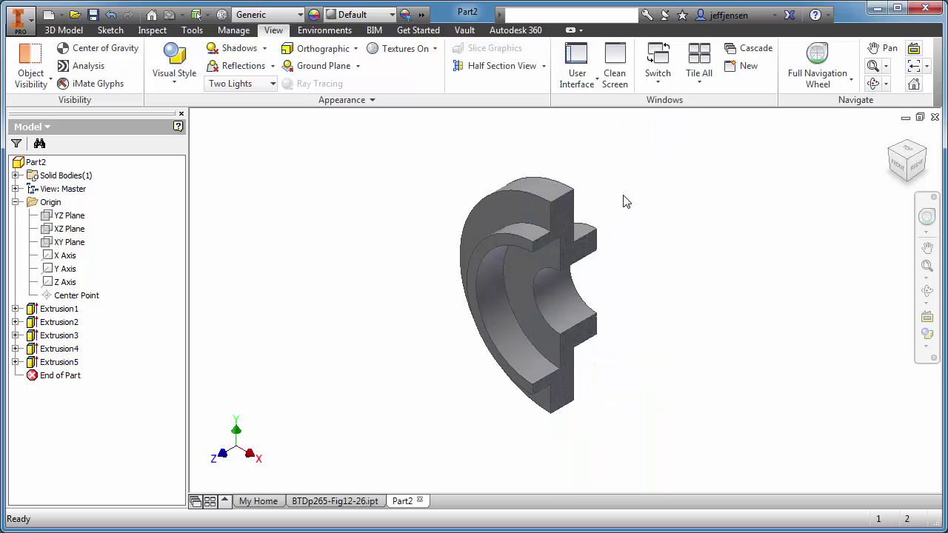
- Create a new design view and rename View1 to 'half section'
right_click(52, 194)
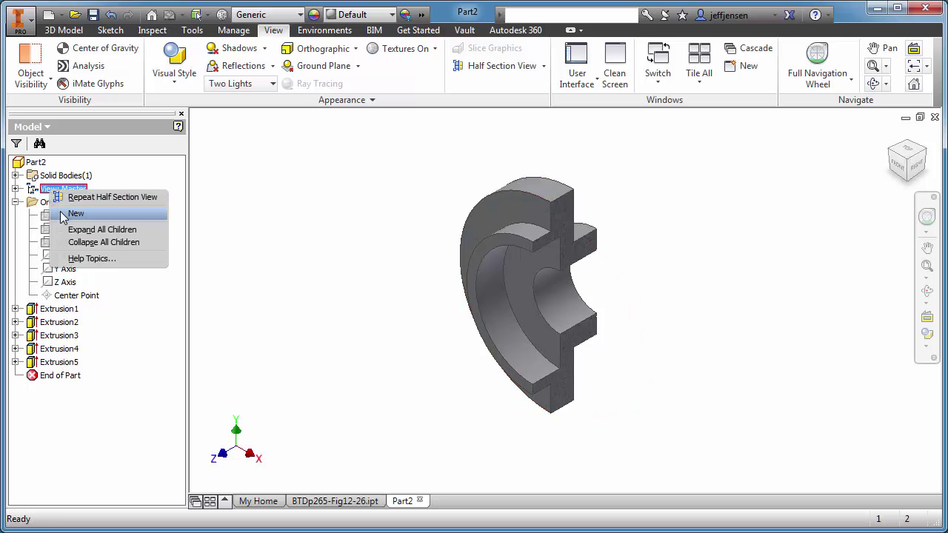
click(63, 213)
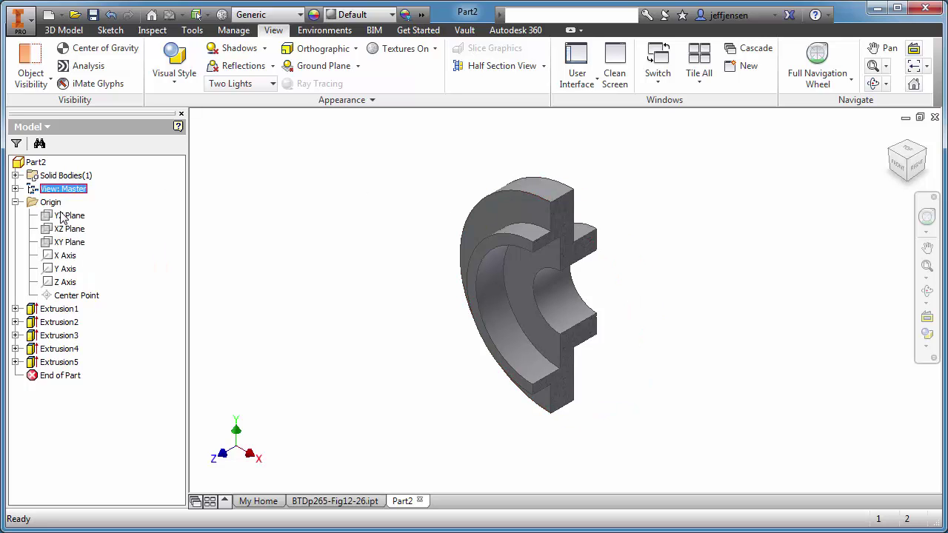
click(15, 189)
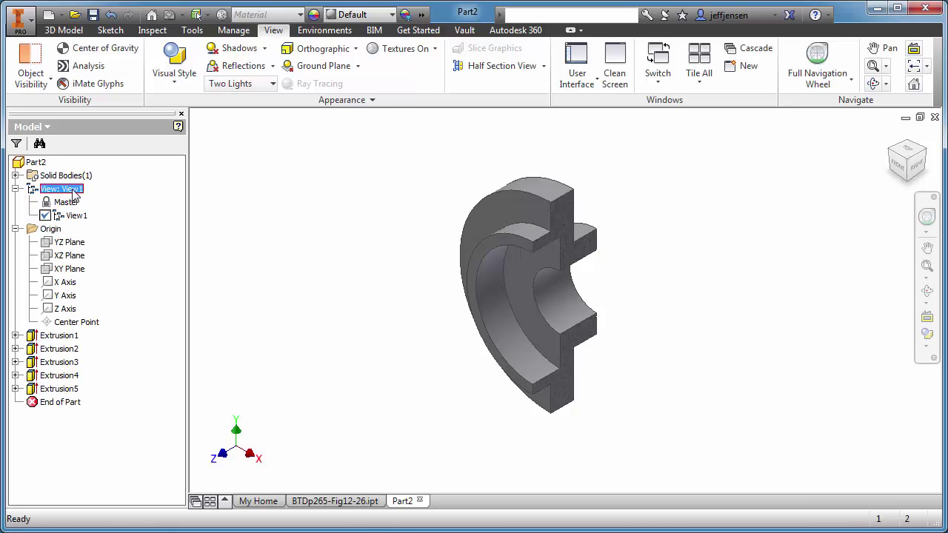
click(81, 215)
click(87, 215)
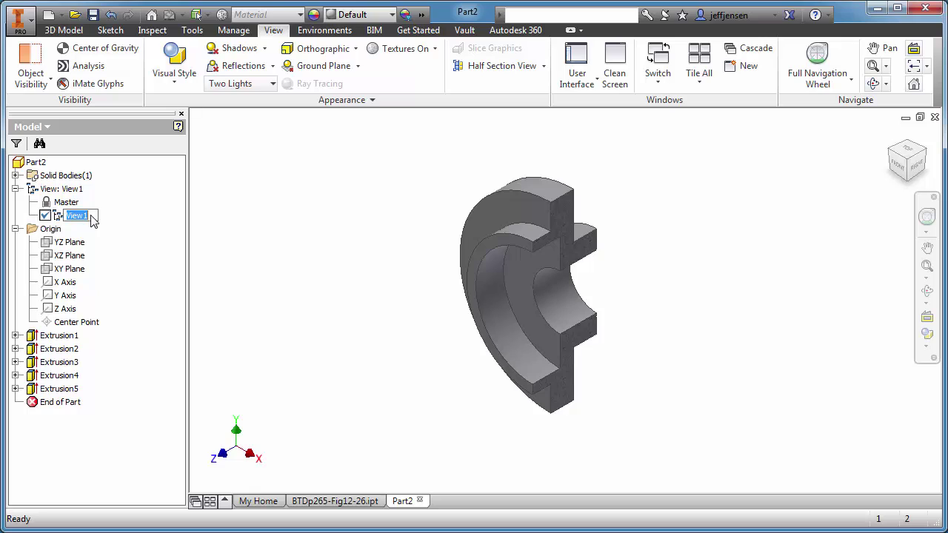
text(half section)
key(Return)
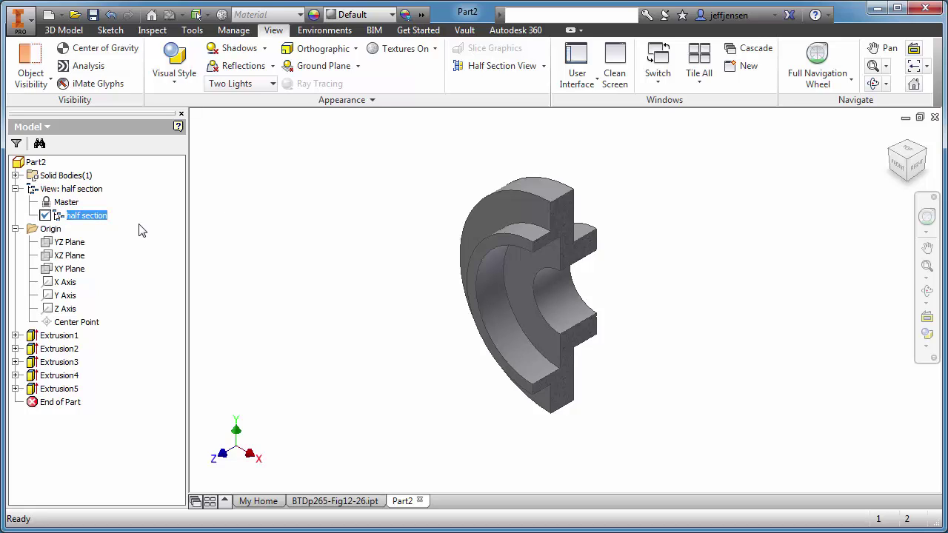
- Activate the Master design view to show the full washer
click(69, 203)
right_click(68, 202)
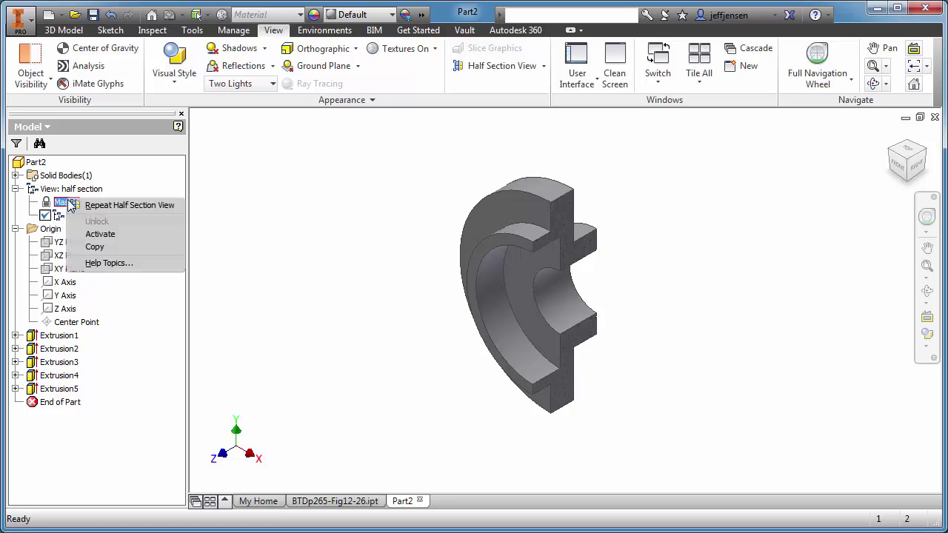
click(95, 239)
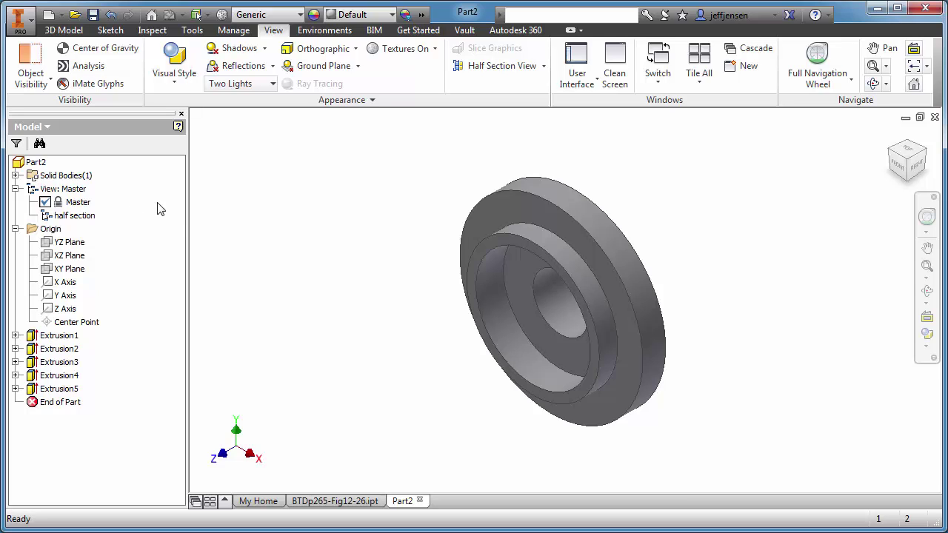
- Turn on visibility of the YZ Plane and the XZ Plane
right_click(80, 245)
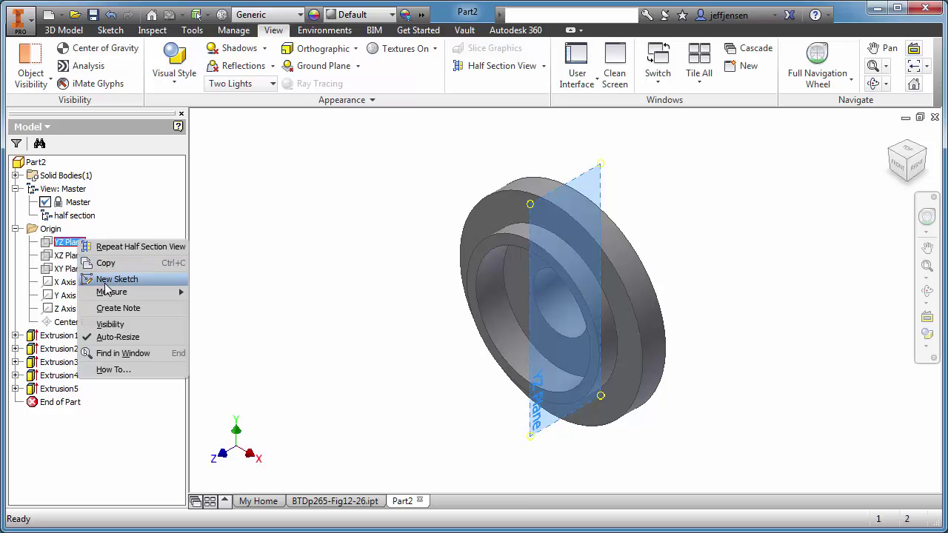
click(111, 323)
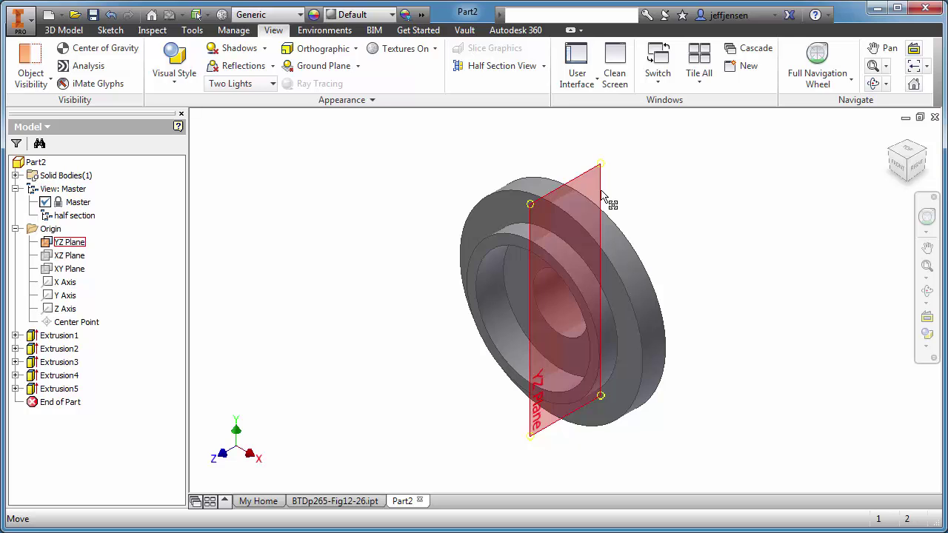
right_click(79, 259)
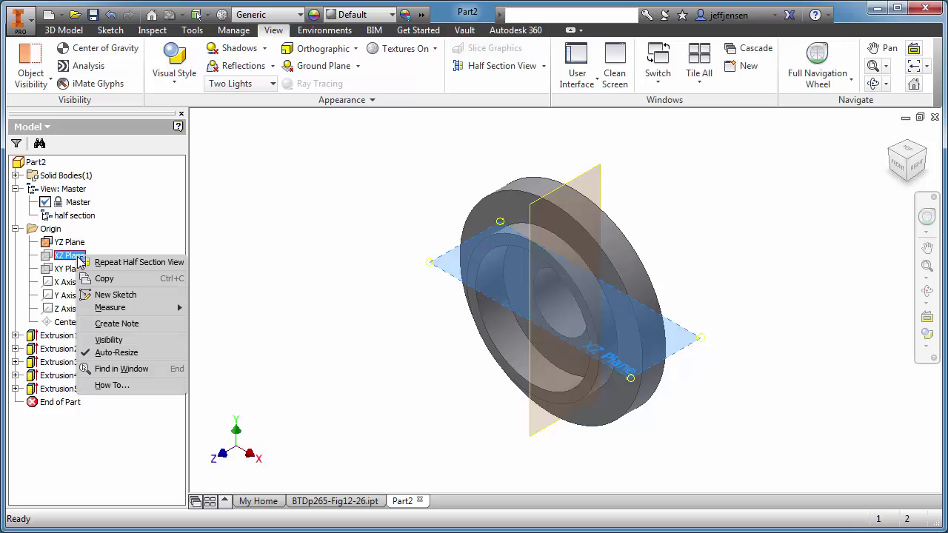
click(109, 340)
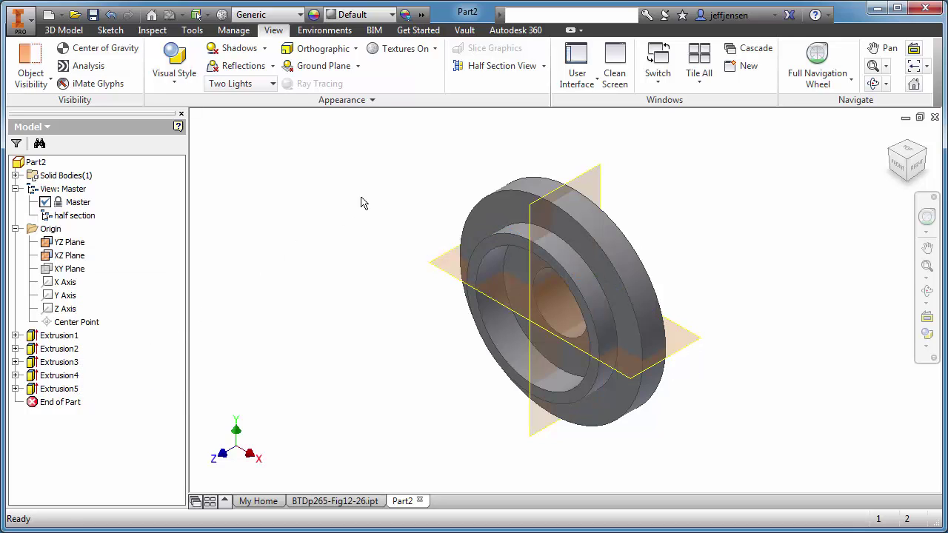
click(543, 66)
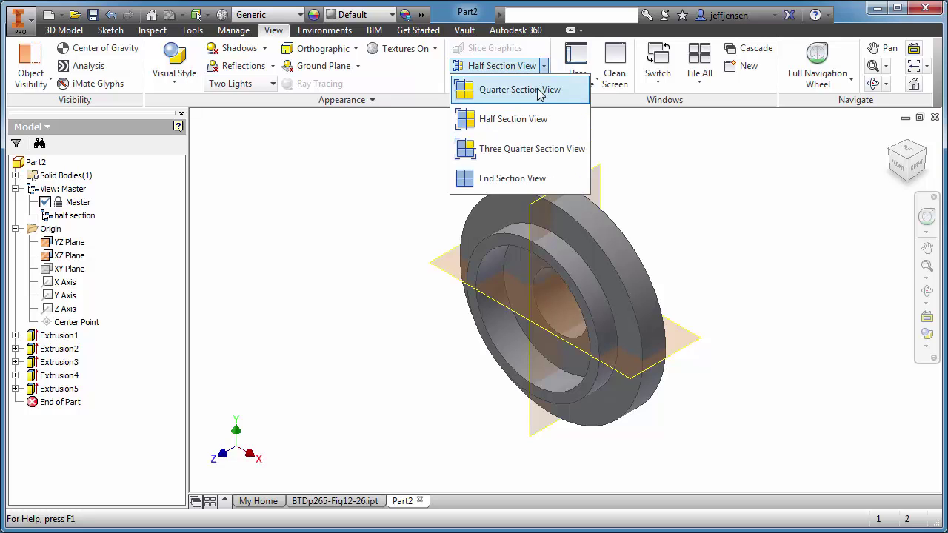
- Create a quarter section view cut by the YZ Plane and XZ Plane
click(539, 92)
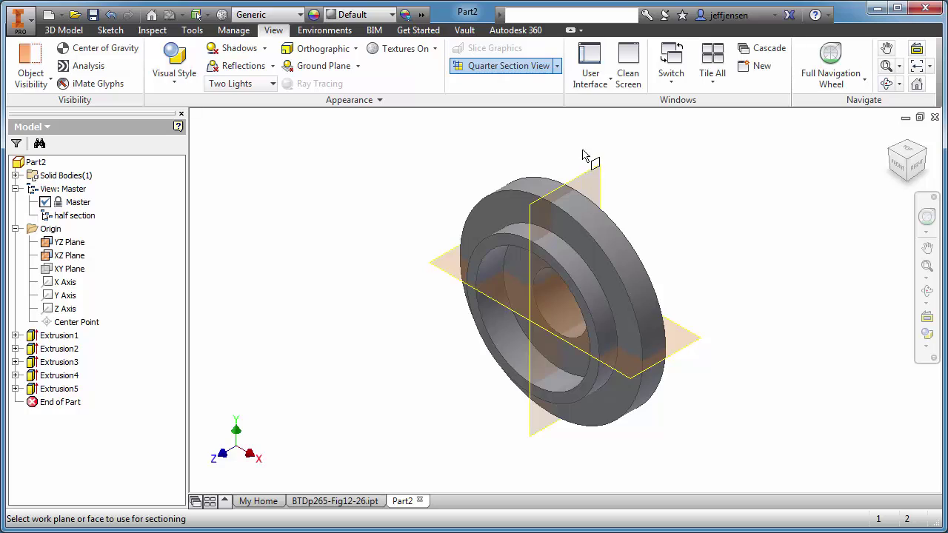
click(596, 180)
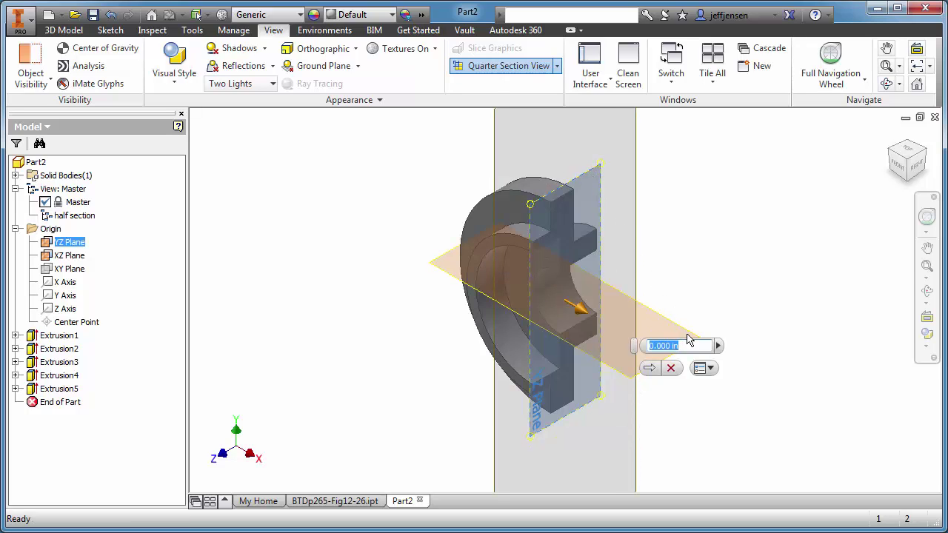
click(651, 367)
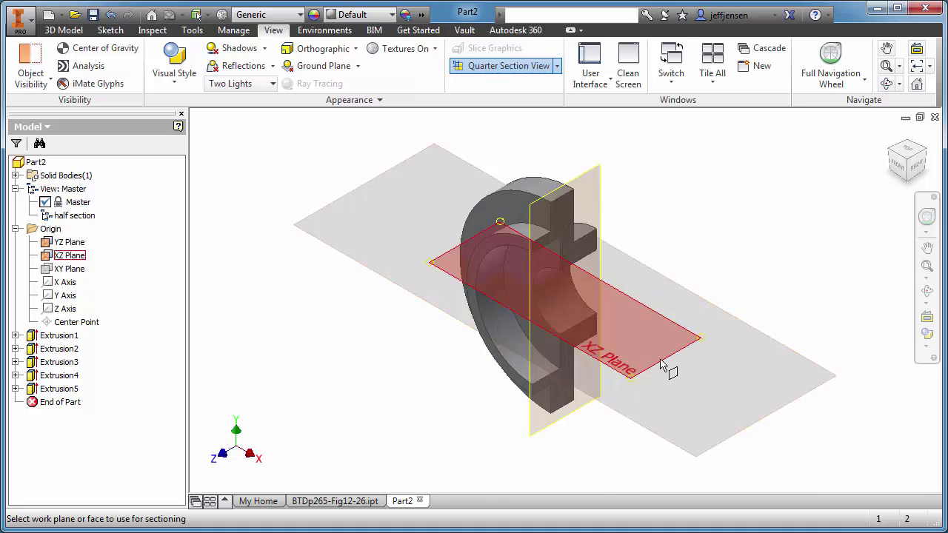
click(662, 359)
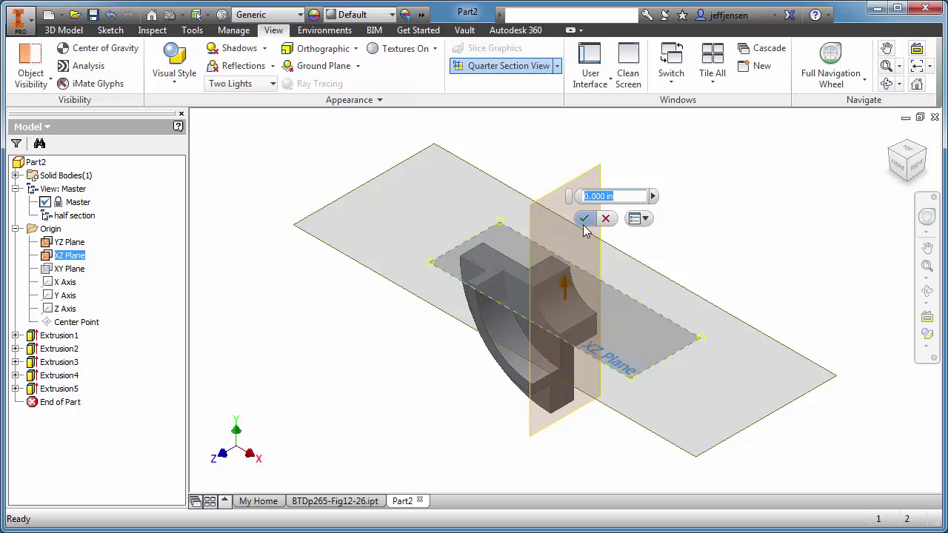
click(583, 219)
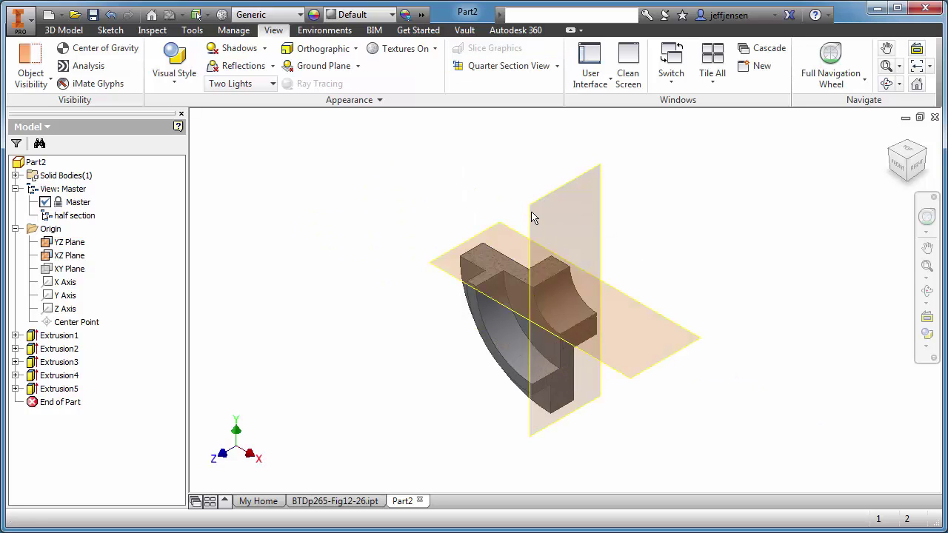
- Hide the YZ and XZ work planes
right_click(577, 184)
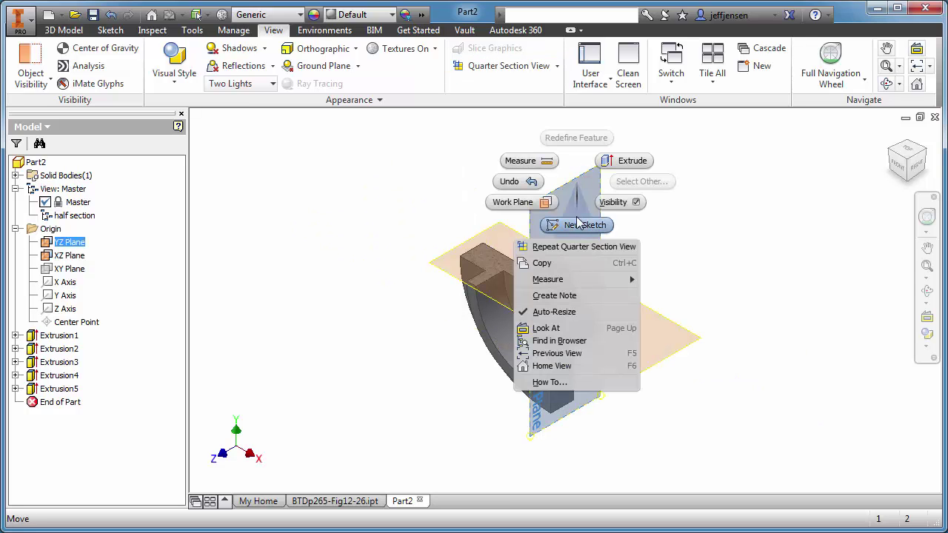
click(607, 206)
right_click(655, 316)
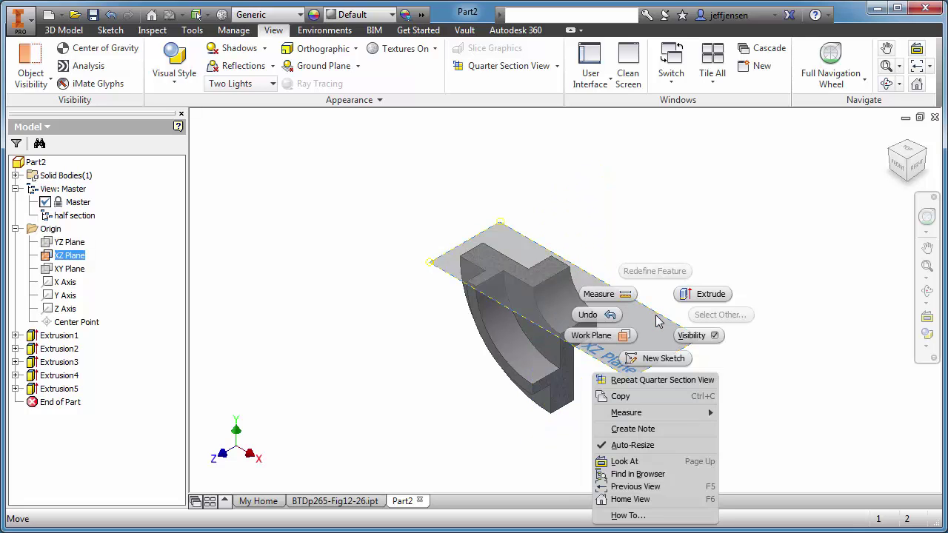
click(684, 335)
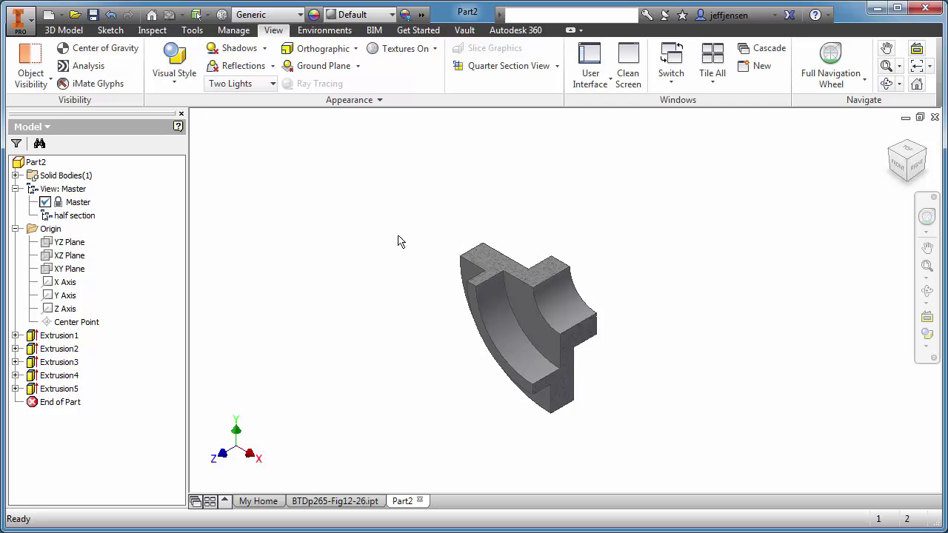
- Create a new design view and rename View1 to 'quarter section'
right_click(71, 191)
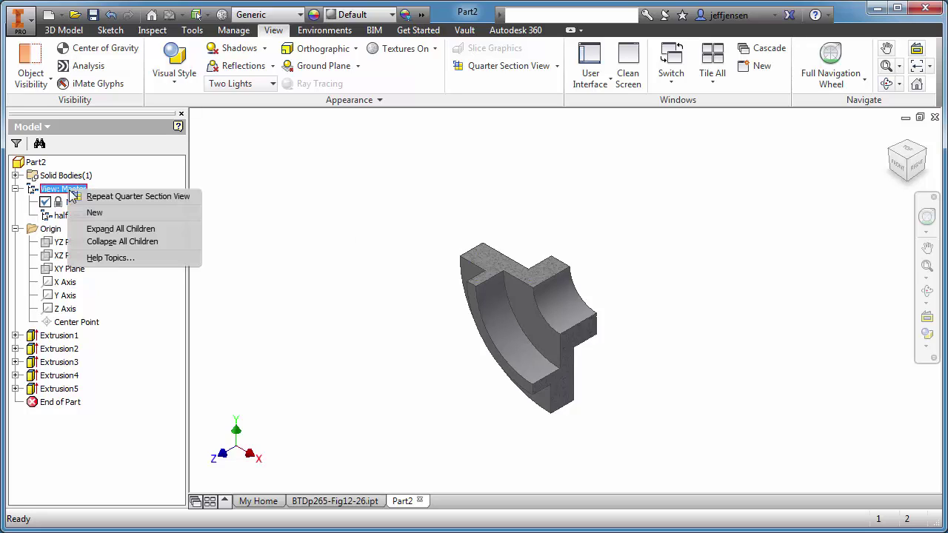
click(95, 213)
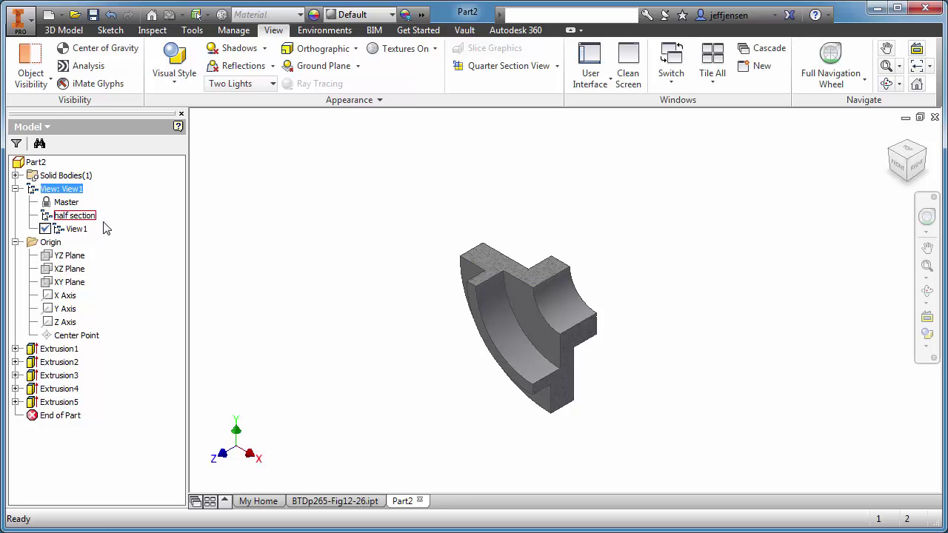
key(Return)
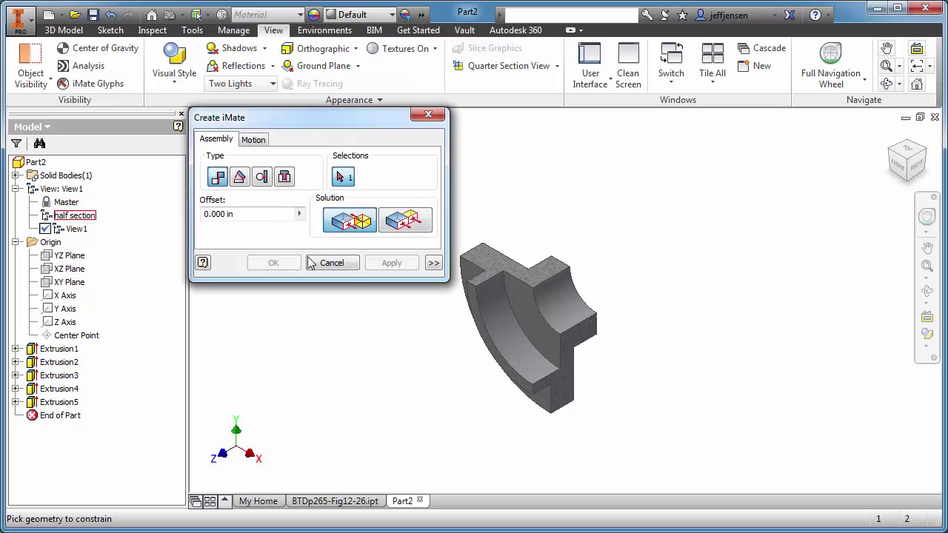
click(348, 265)
click(76, 229)
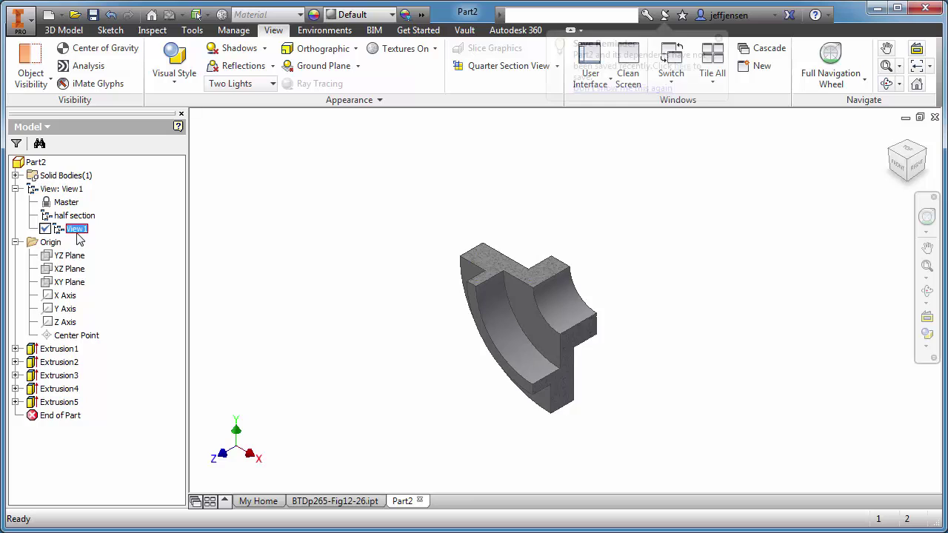
right_click(77, 230)
key(Return)
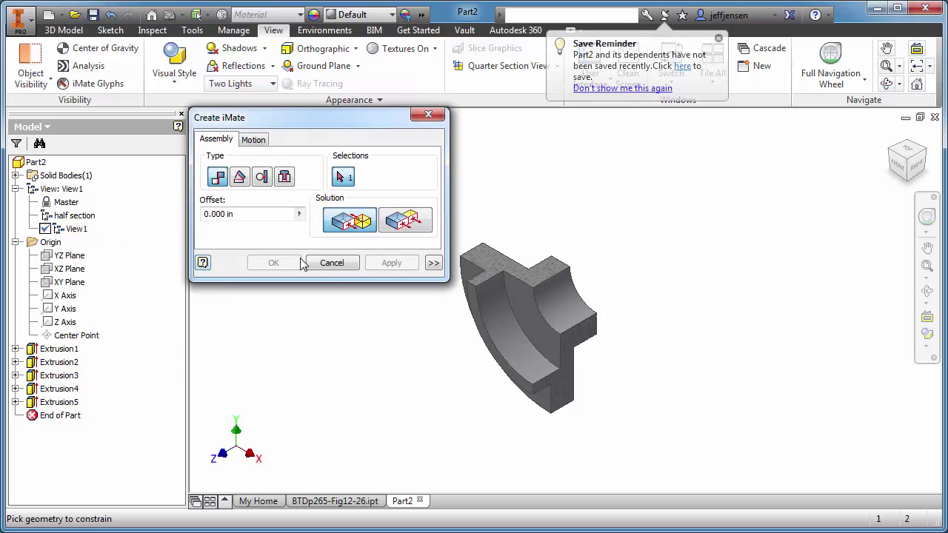
click(331, 262)
click(76, 229)
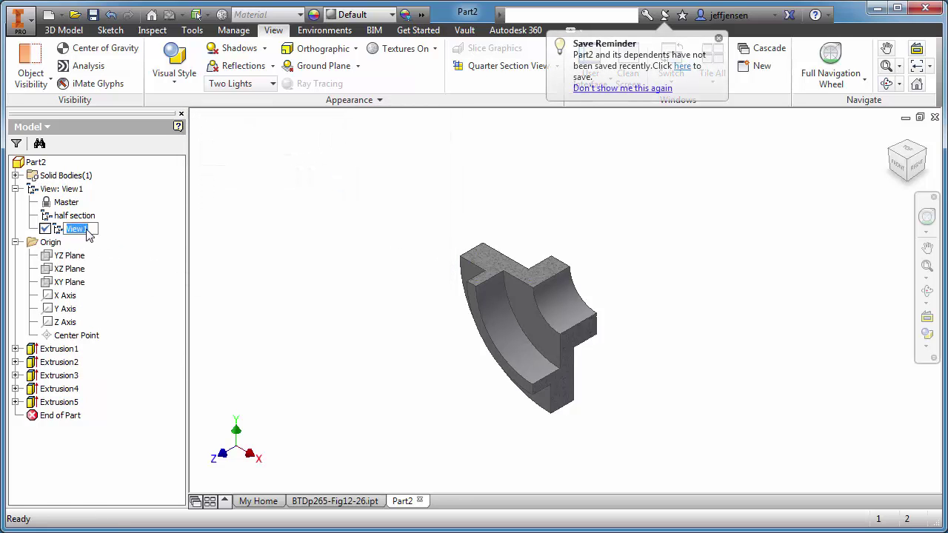
text(quar)
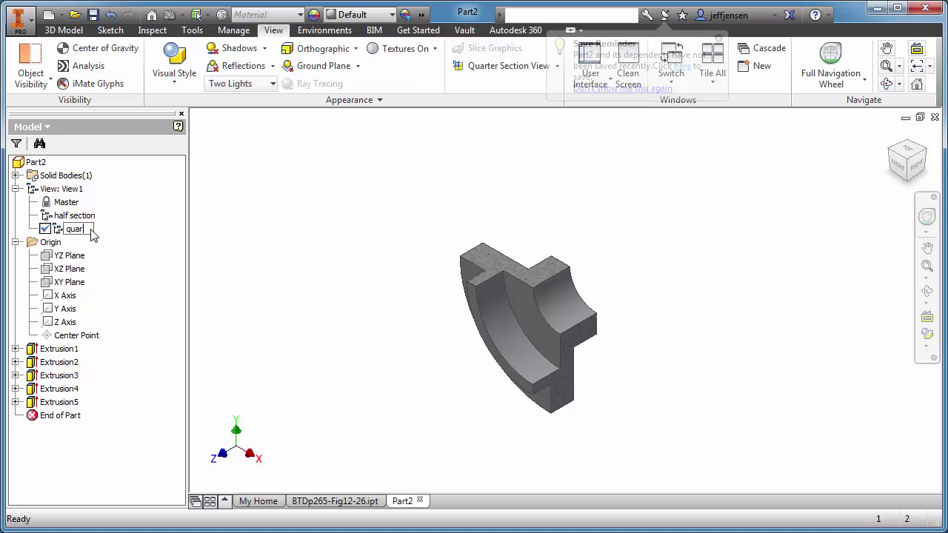
text(ter section)
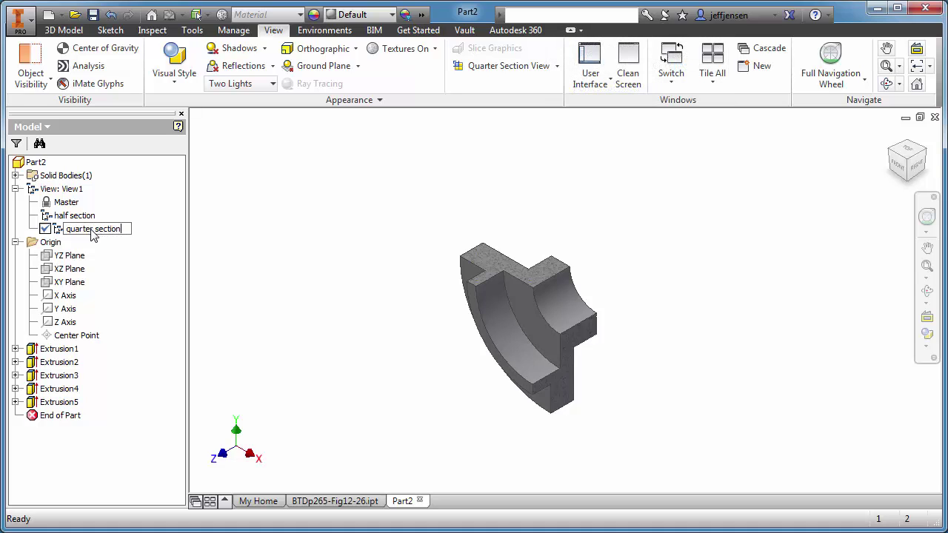
key(Return)
click(143, 260)
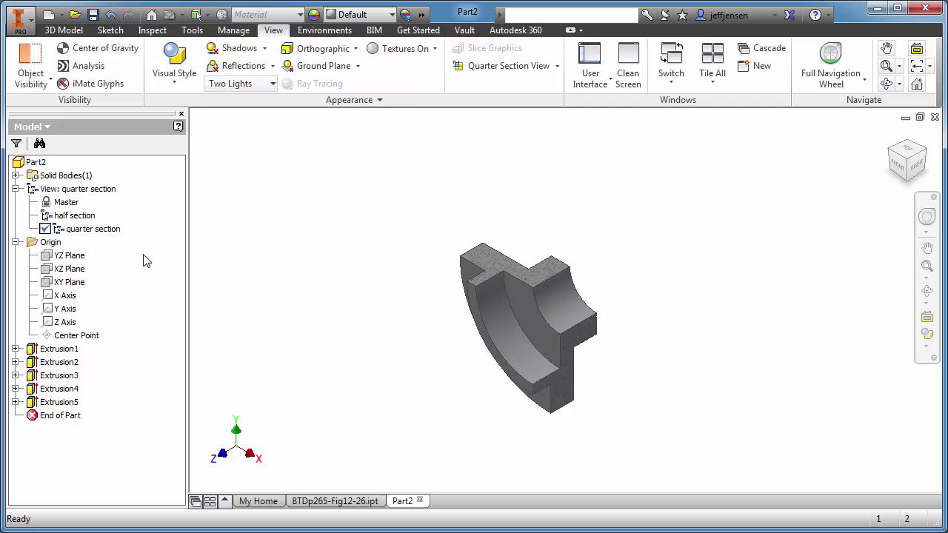
- Activate the Master design view to show the whole part
click(66, 202)
right_click(68, 203)
click(103, 239)
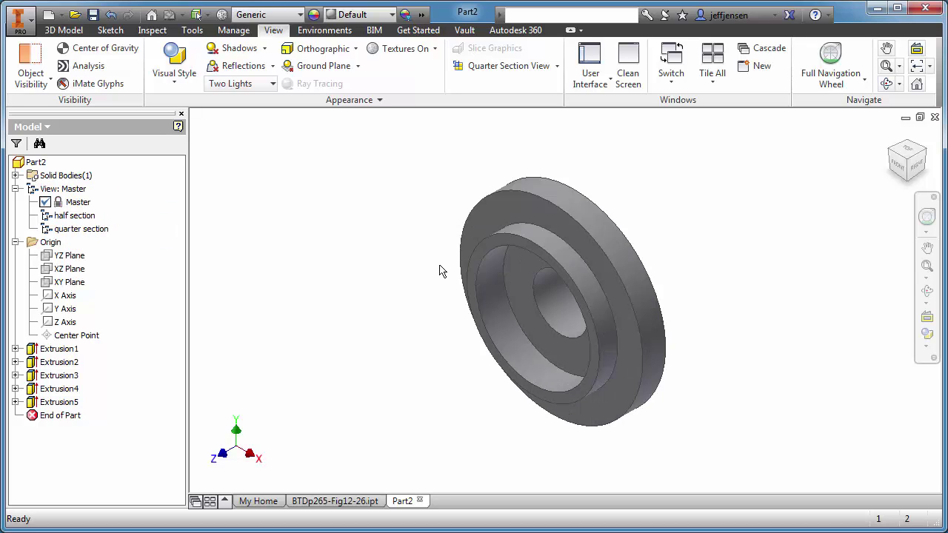
- Create a three-quarter section view cut first by the YZ Plane, then the XZ Plane
click(556, 66)
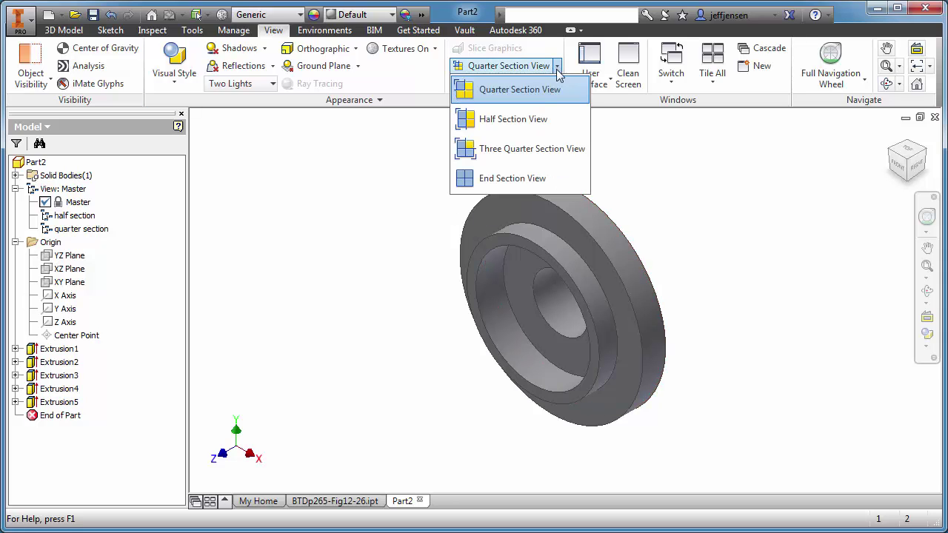
click(516, 157)
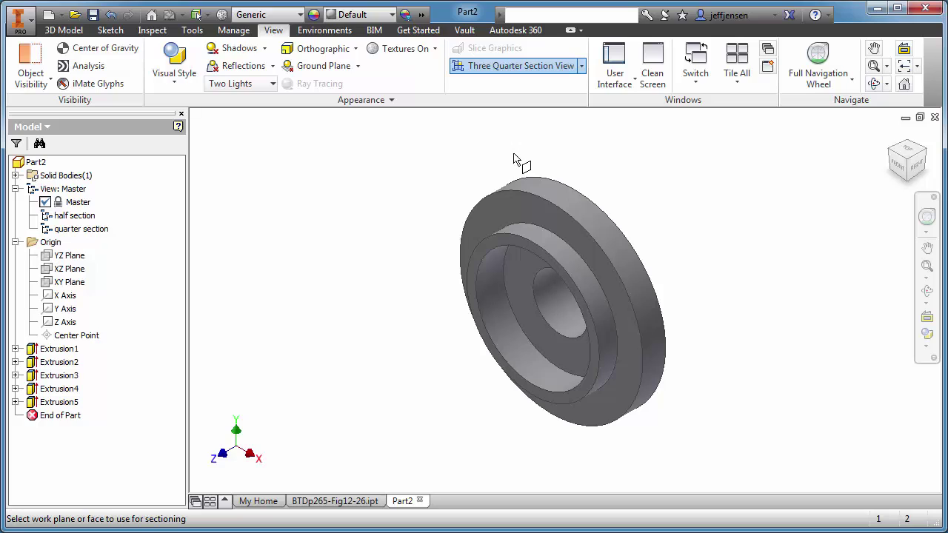
click(80, 259)
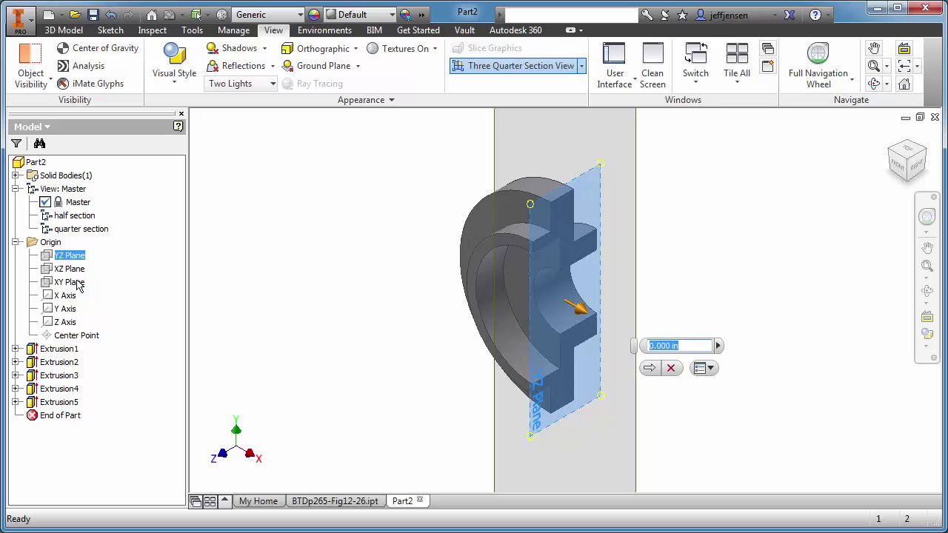
click(648, 368)
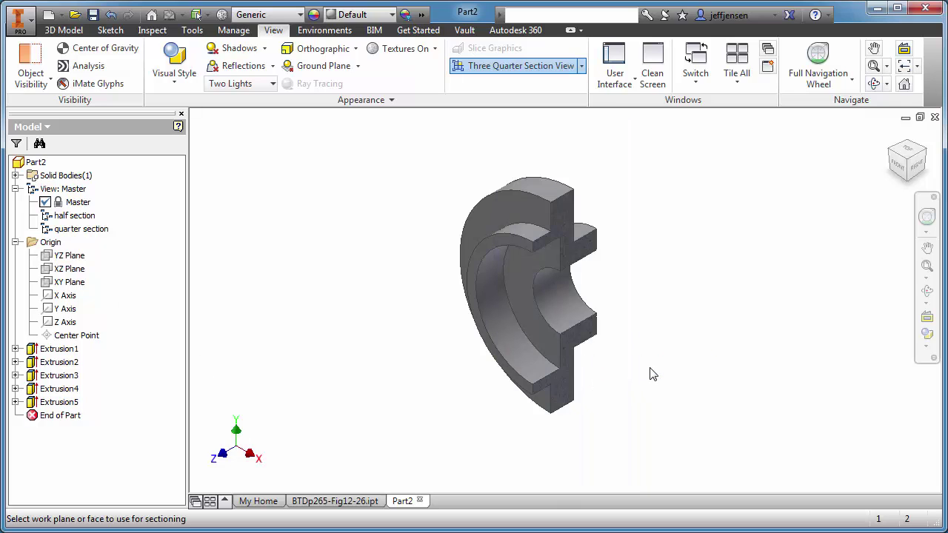
click(75, 270)
click(77, 271)
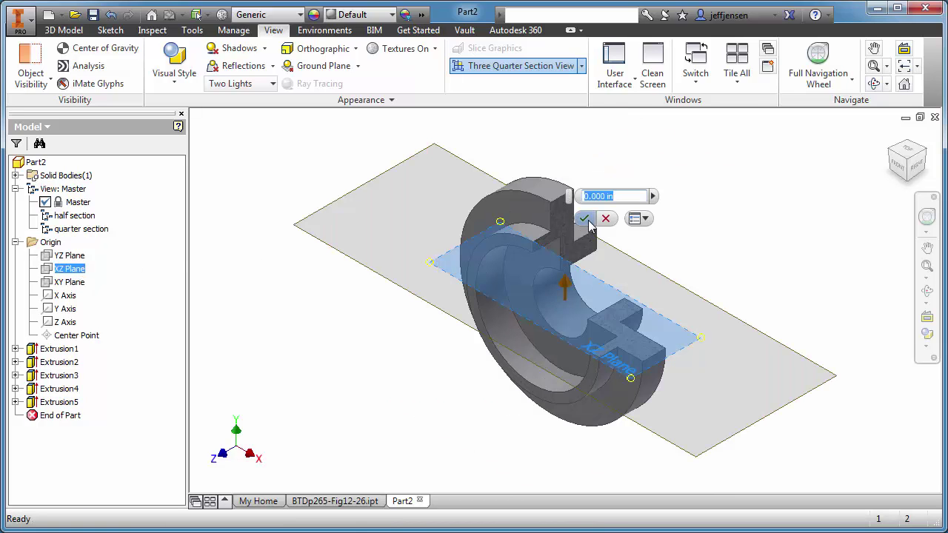
click(584, 220)
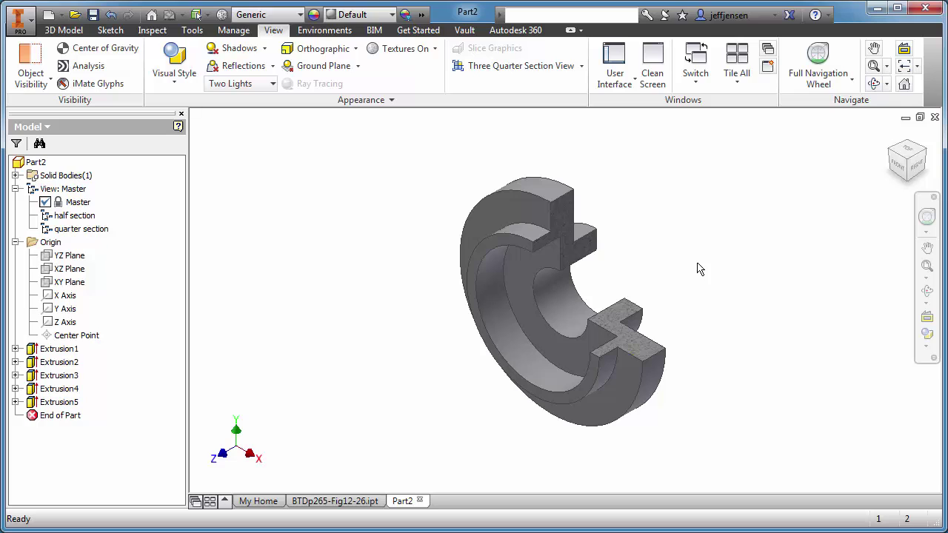
- End the section and redo the three-quarter section through the YZ and XZ Planes at 0.000 in
click(581, 66)
click(511, 178)
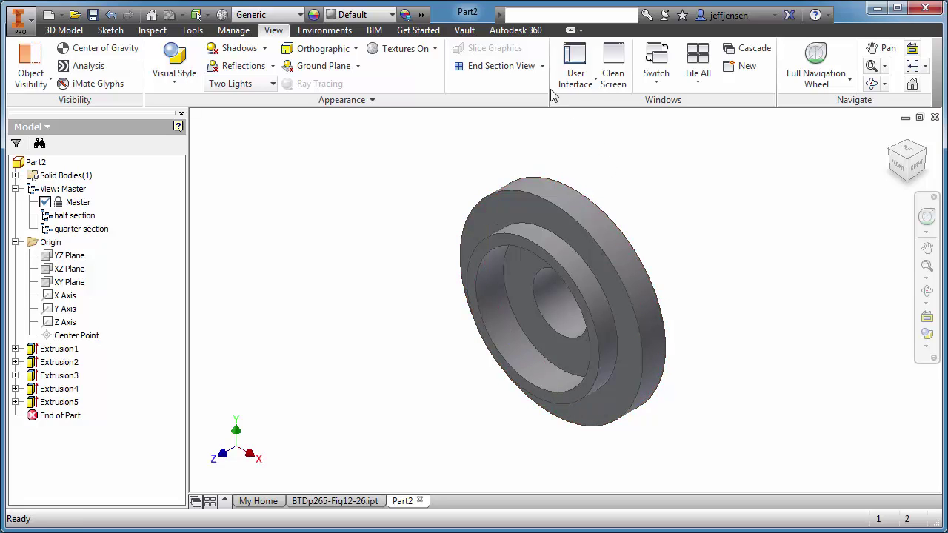
click(542, 66)
click(518, 149)
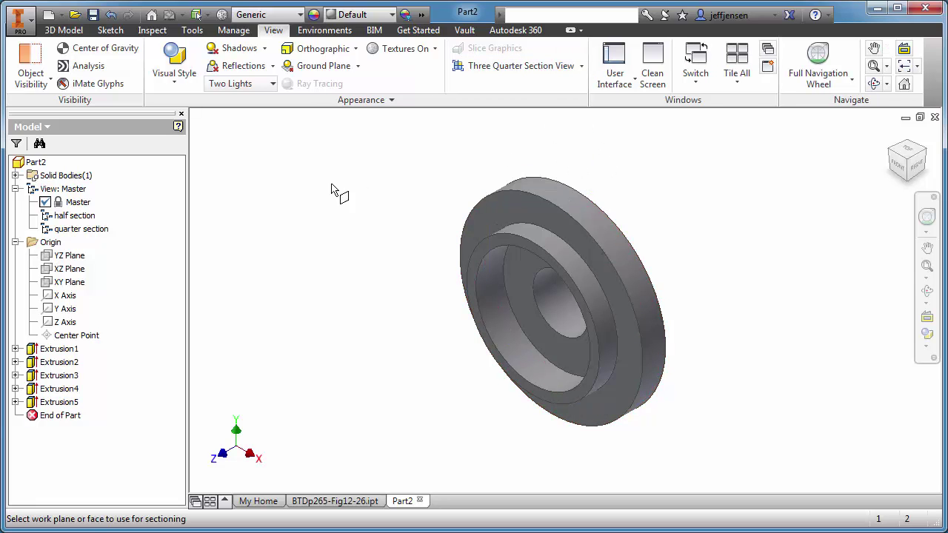
click(69, 255)
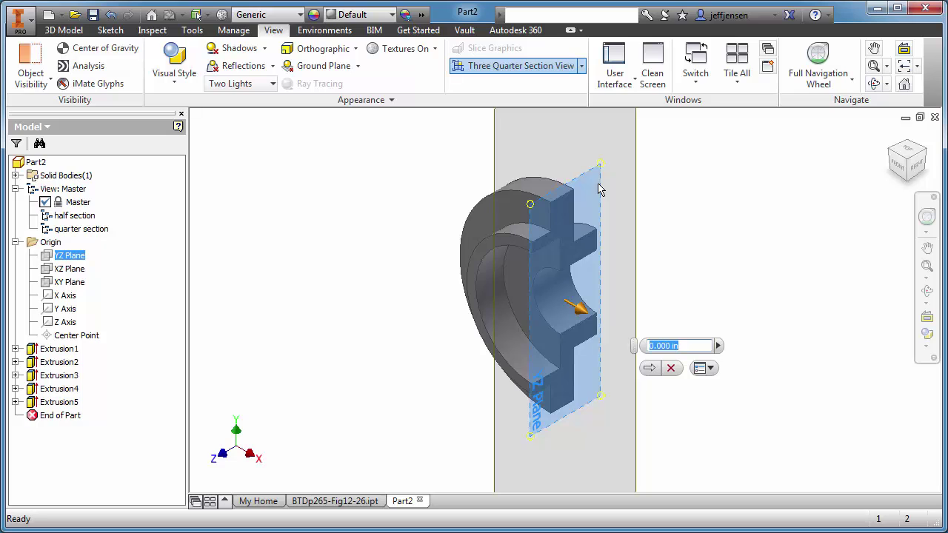
click(649, 368)
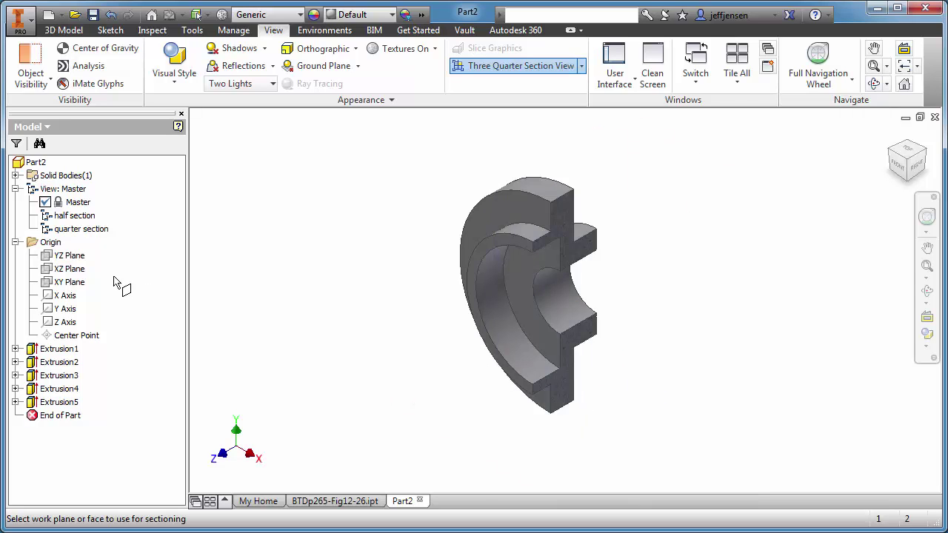
click(74, 268)
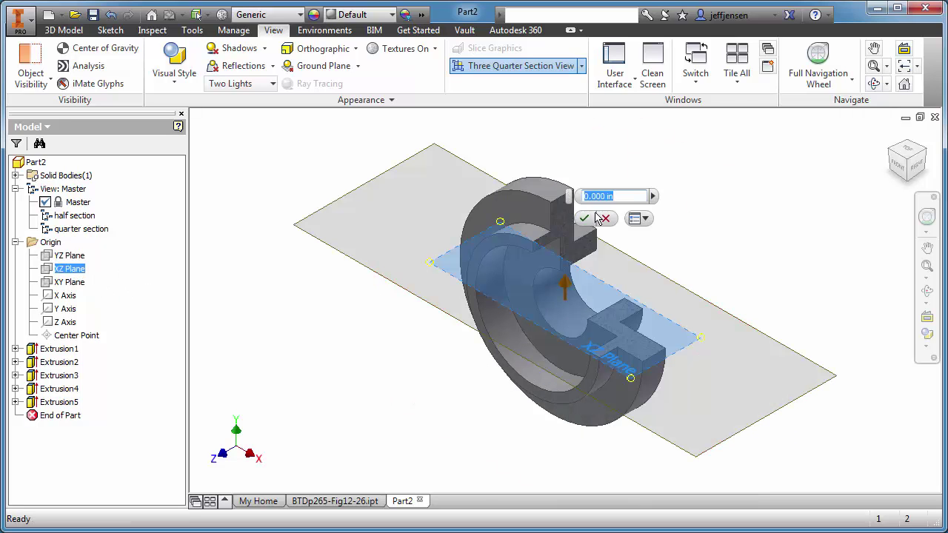
click(587, 218)
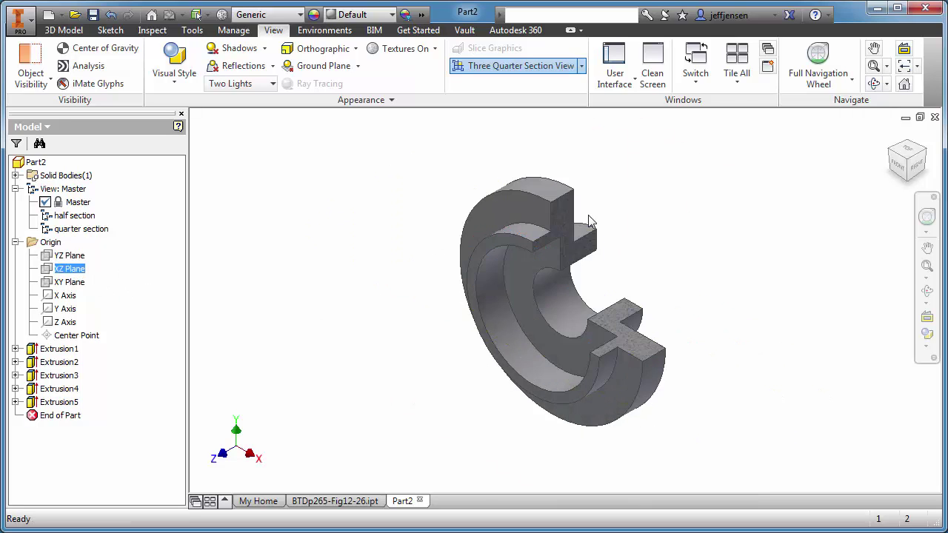
- Create a new design view and rename View1 to '3/4 section'
right_click(74, 205)
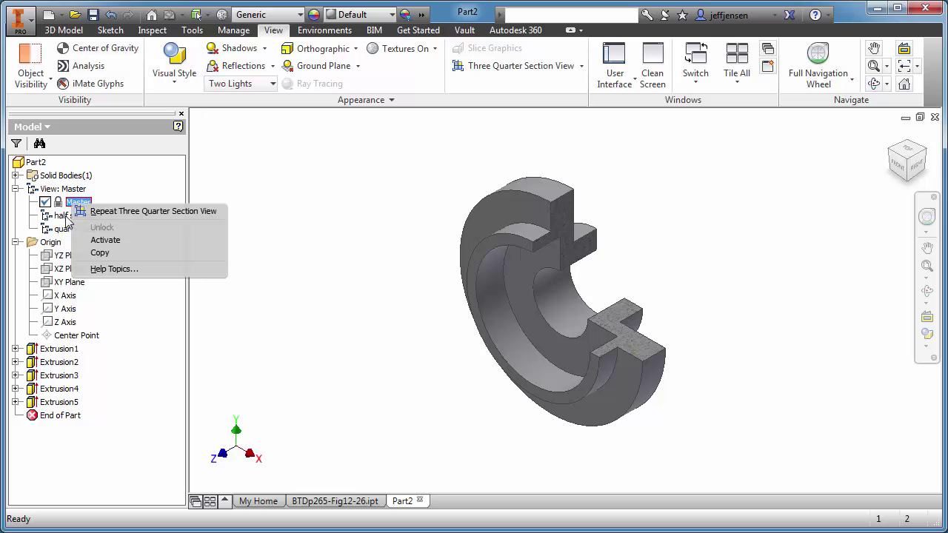
key(Escape)
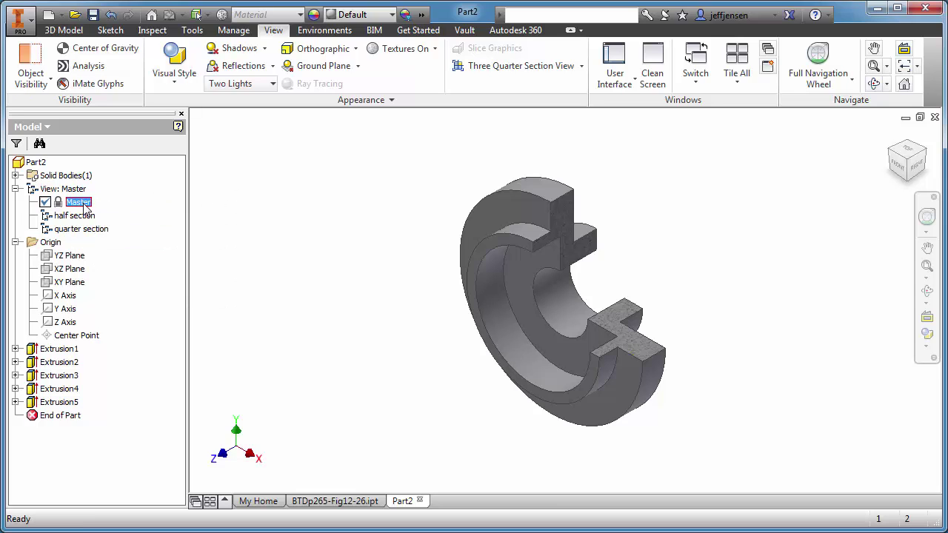
right_click(82, 202)
key(Escape)
right_click(63, 189)
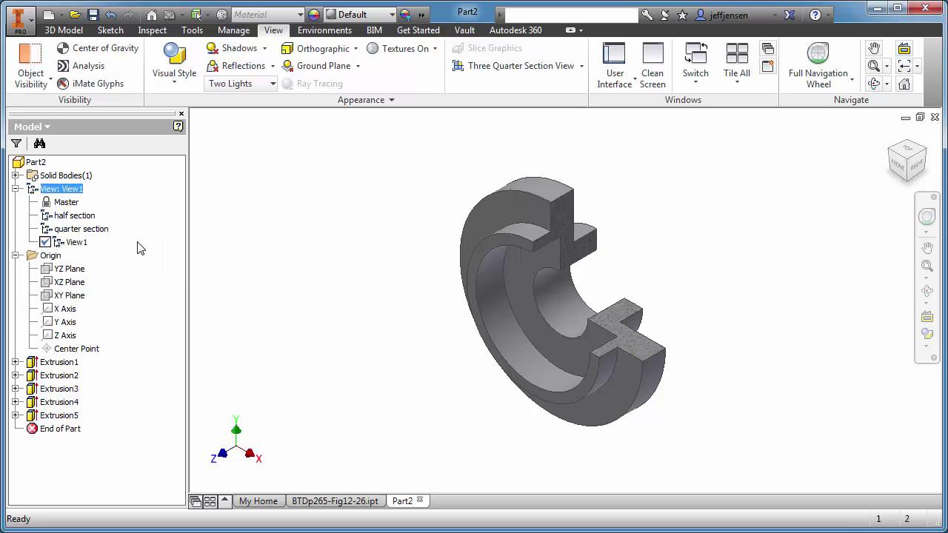
click(83, 244)
click(82, 244)
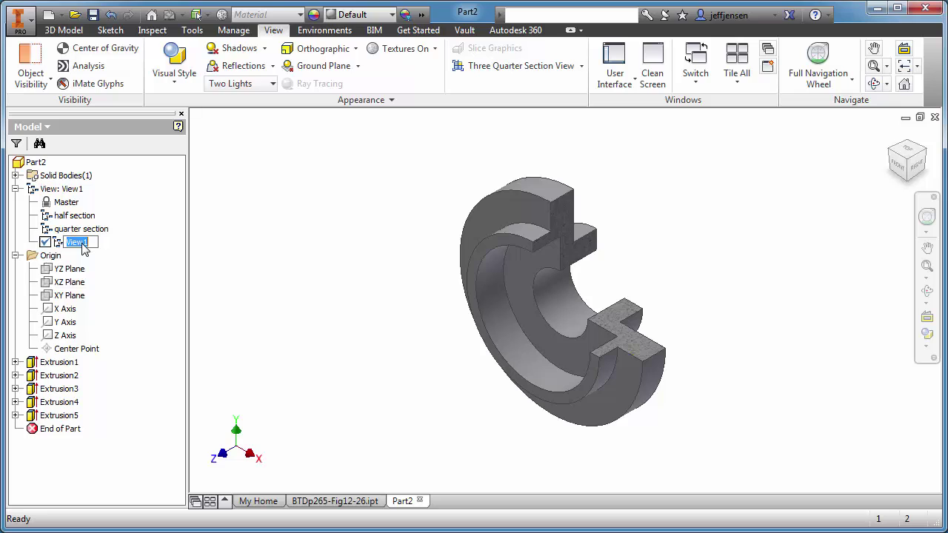
text(3/4 section)
key(Return)
click(124, 263)
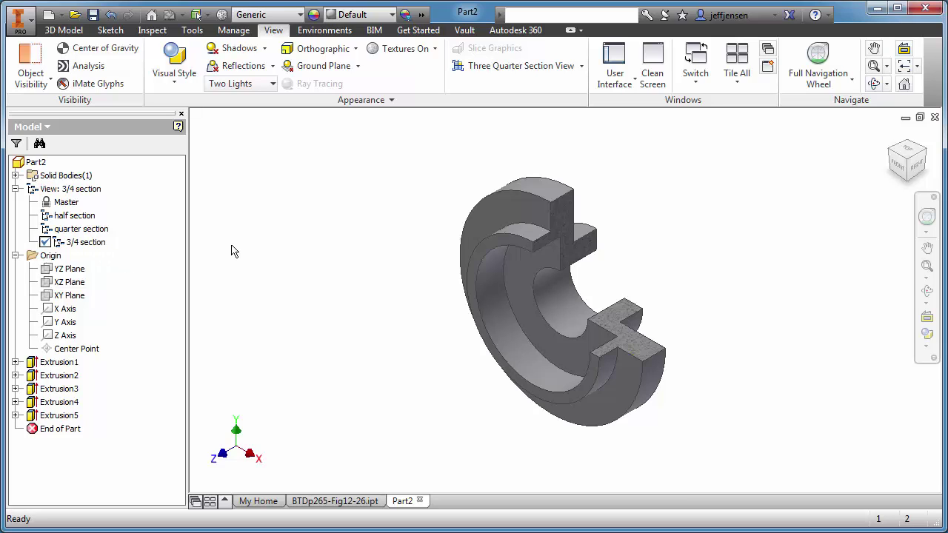
right_click(66, 202)
- Activate Master, then make the YZ Plane and Z Axis visible through the washer
click(95, 238)
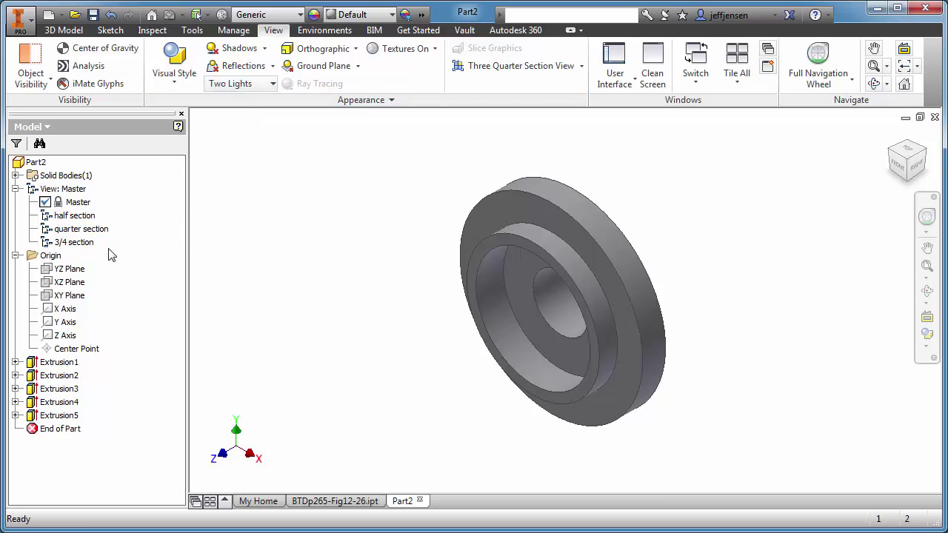
right_click(83, 271)
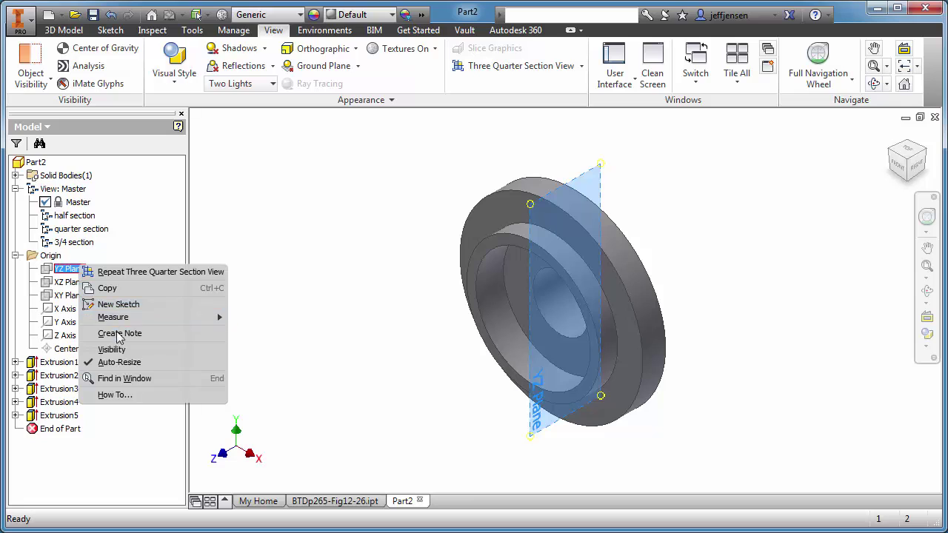
click(120, 354)
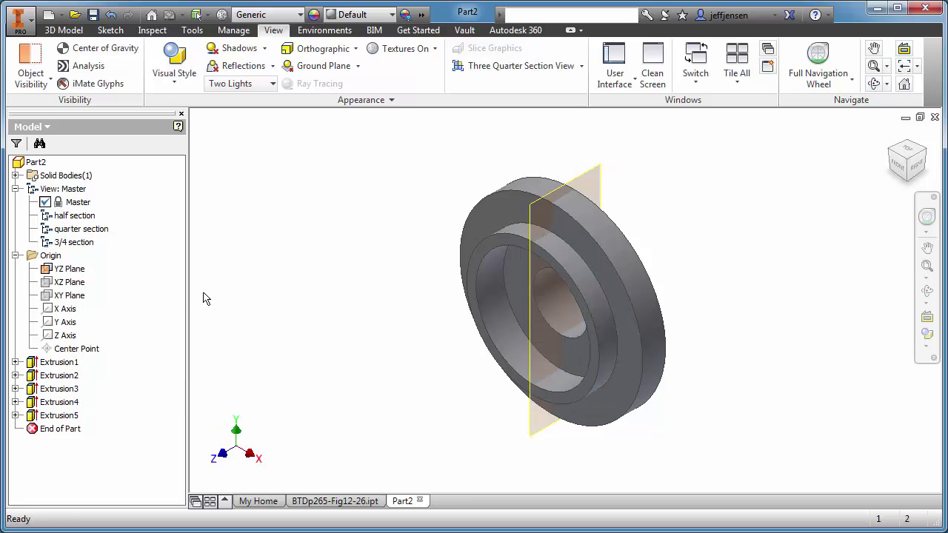
click(64, 29)
click(398, 89)
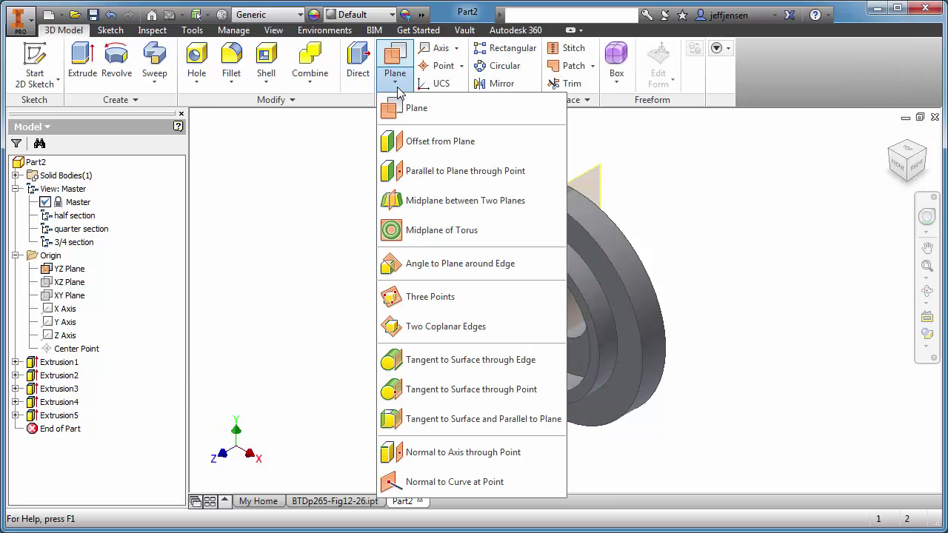
click(335, 126)
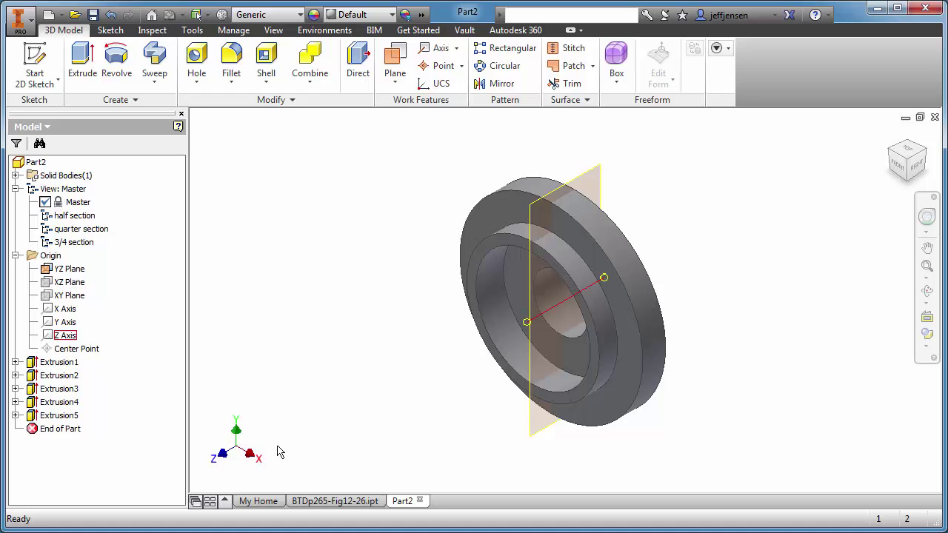
right_click(67, 336)
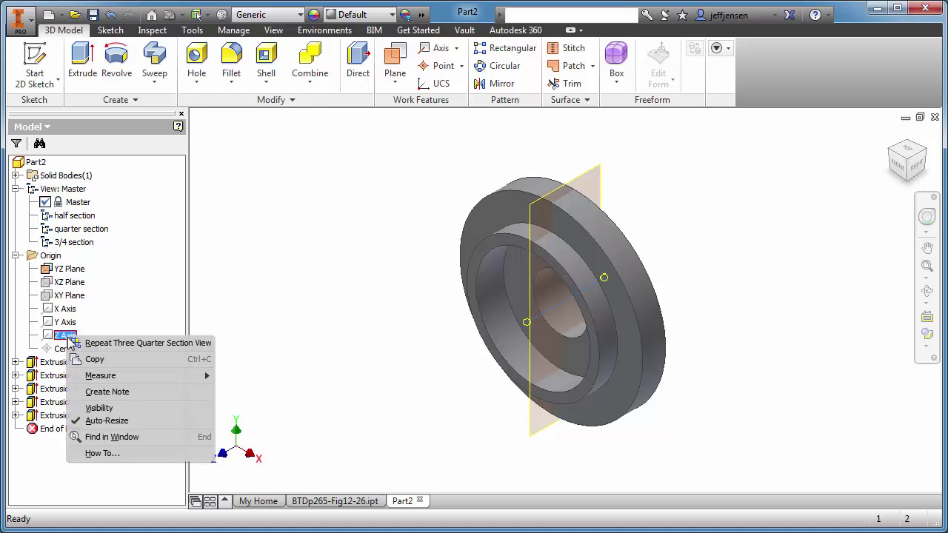
click(100, 408)
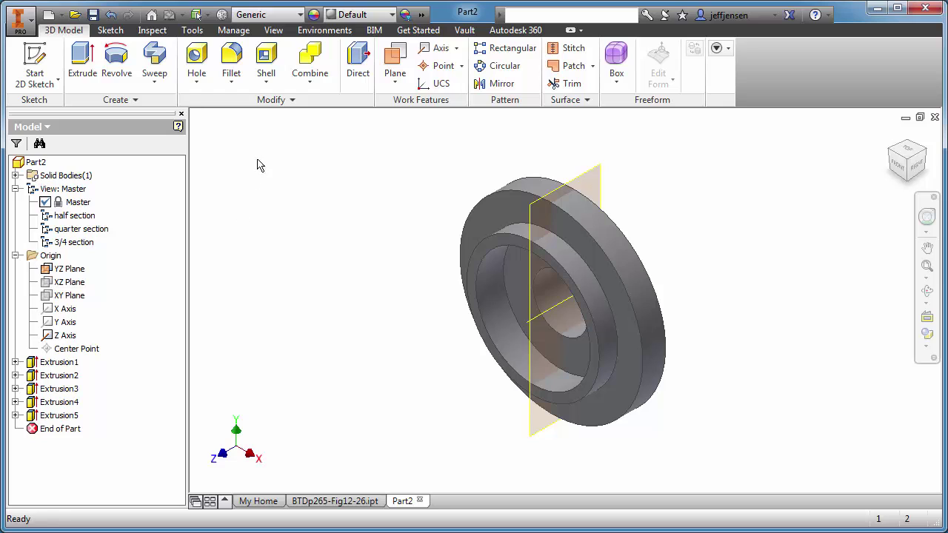
- Create Work Plane1 at 80 degrees from the YZ Plane, rotated around the Z Axis
click(395, 80)
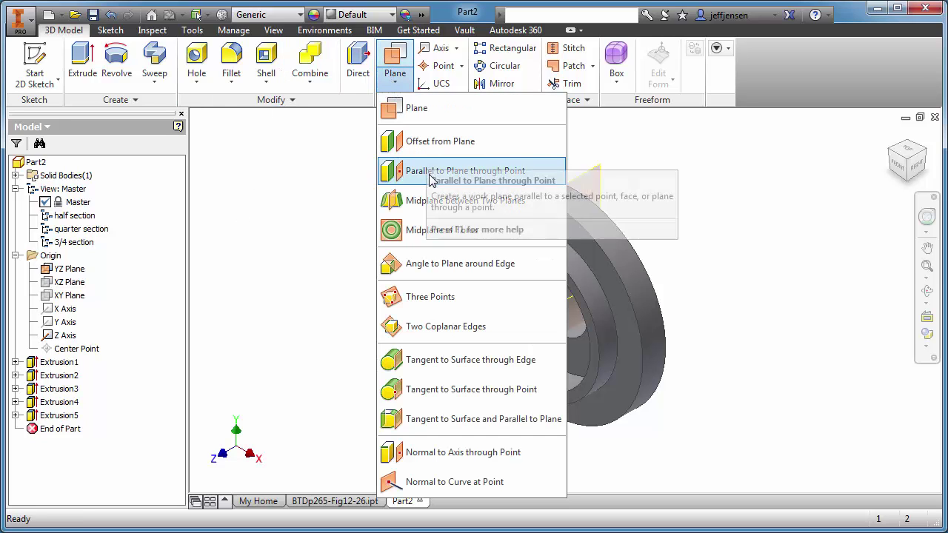
click(441, 265)
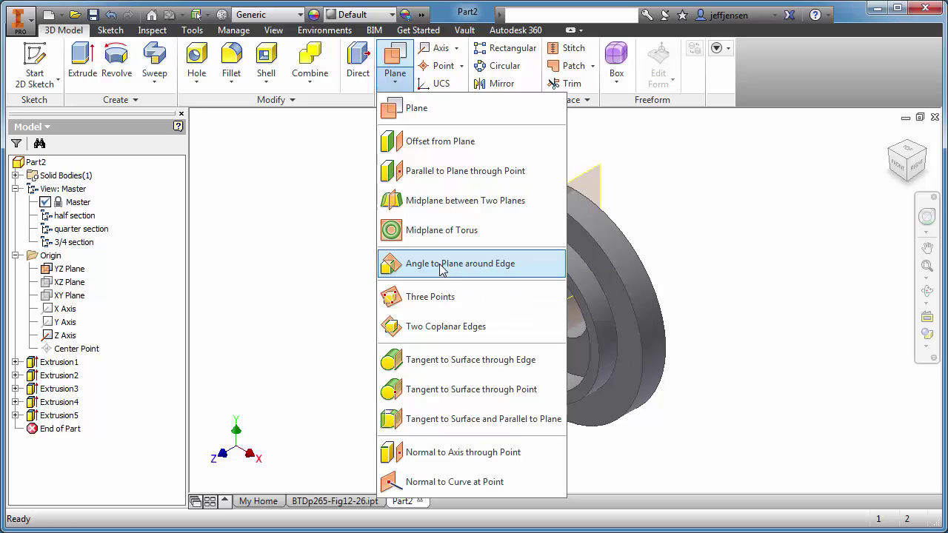
click(590, 176)
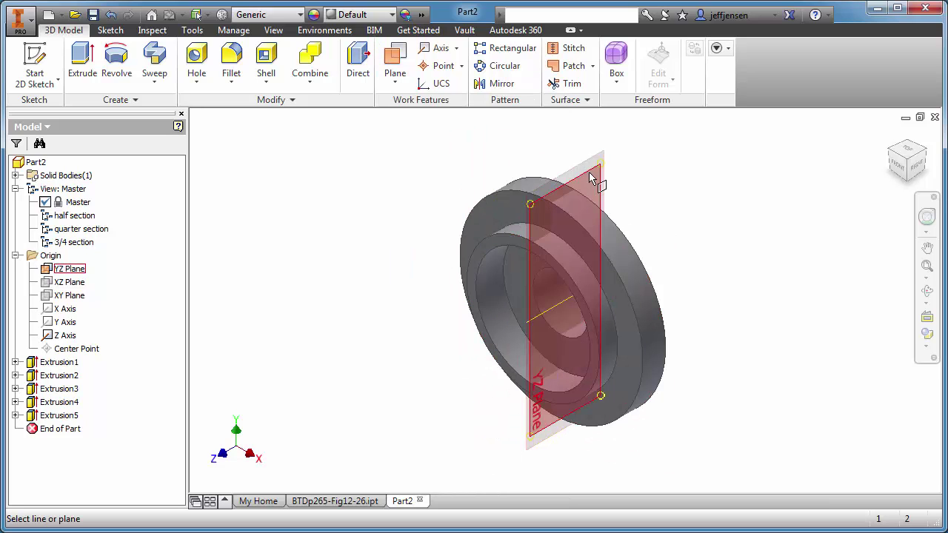
click(528, 324)
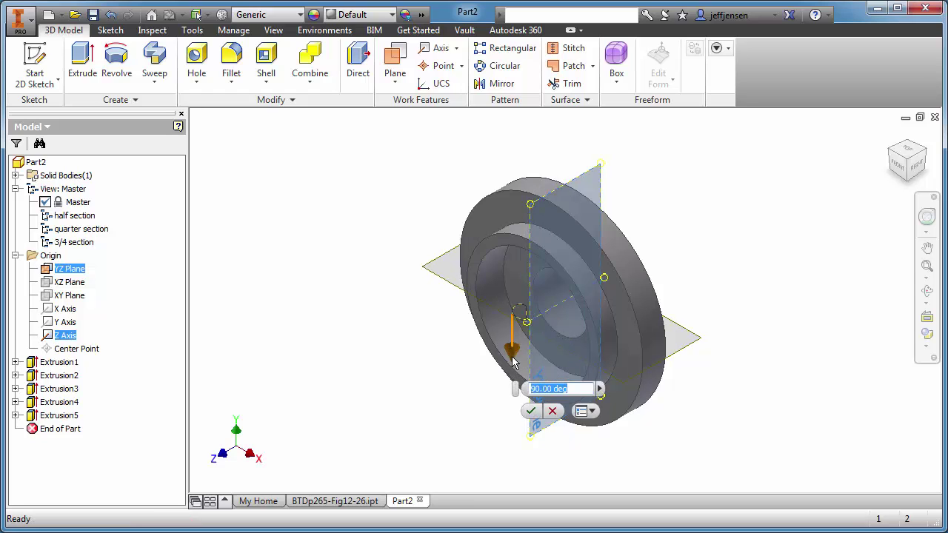
drag(513, 360, 476, 340)
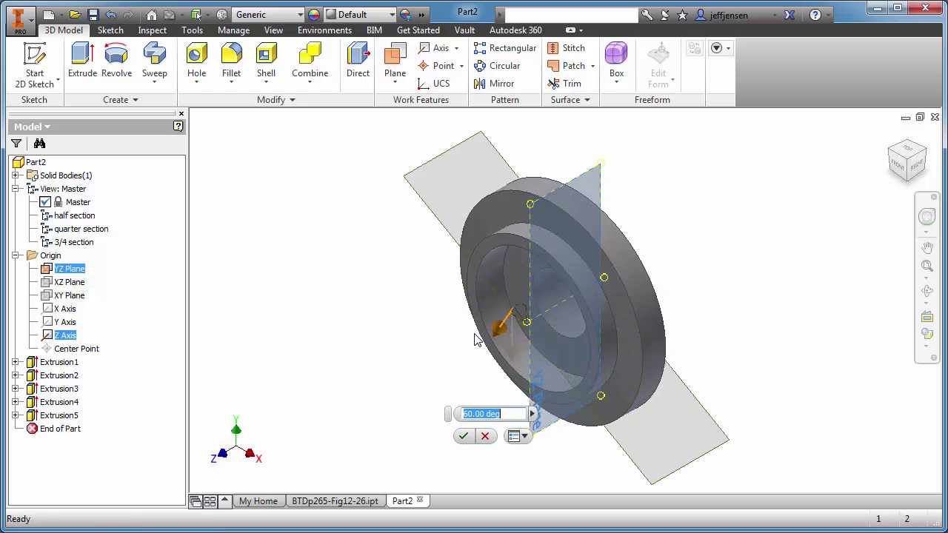
click(464, 437)
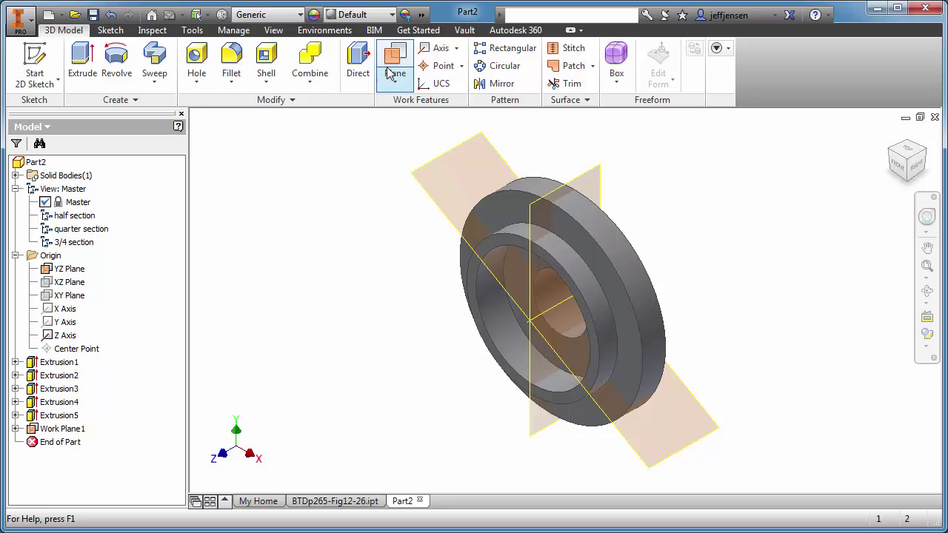
click(282, 35)
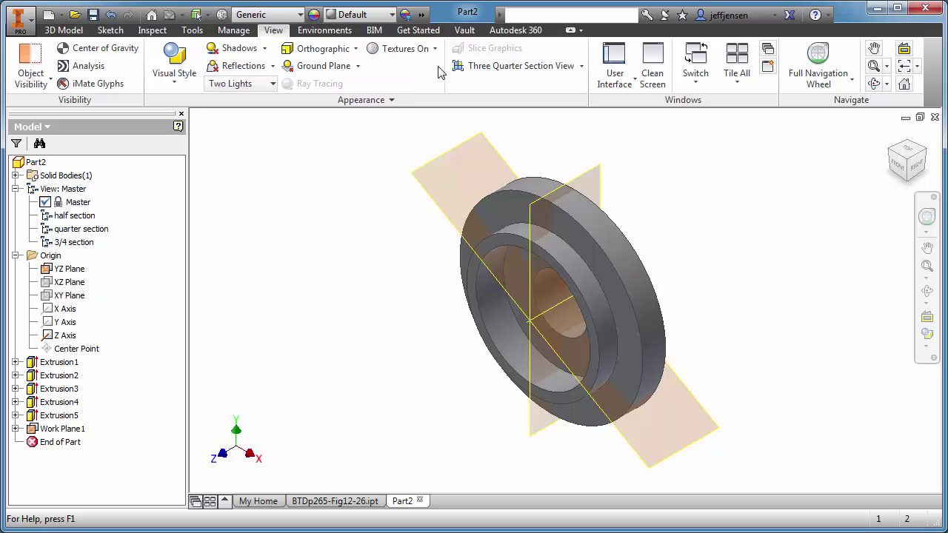
- Create a quarter section view cut by the YZ Plane and Work Plane1
click(582, 68)
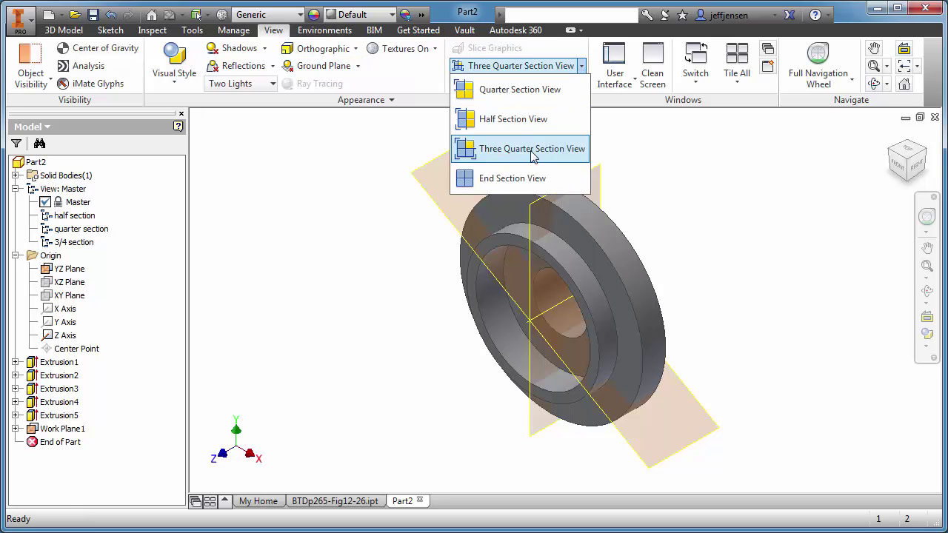
click(519, 89)
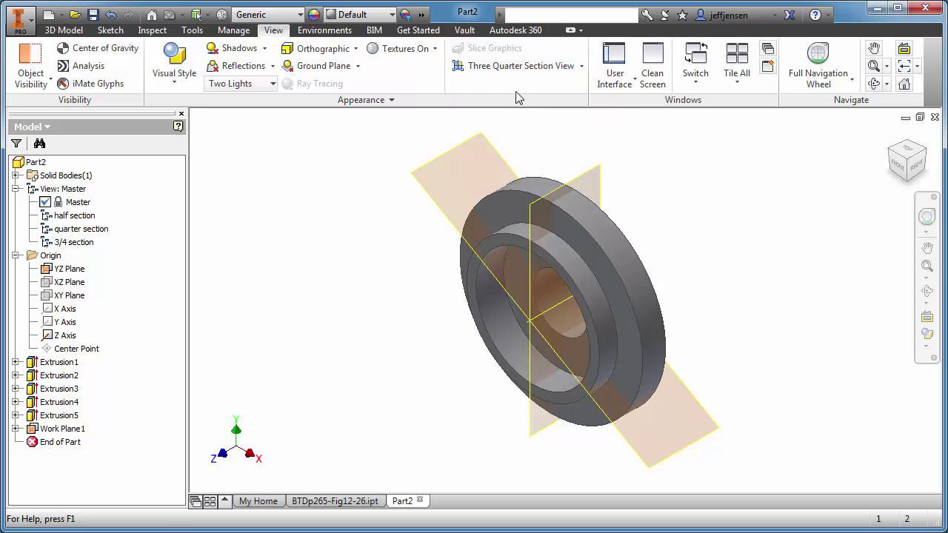
click(586, 177)
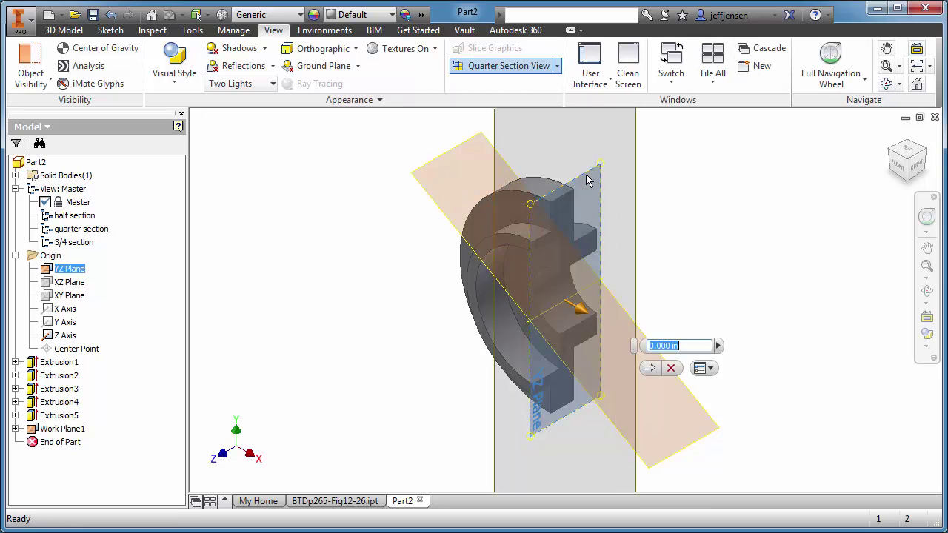
click(650, 368)
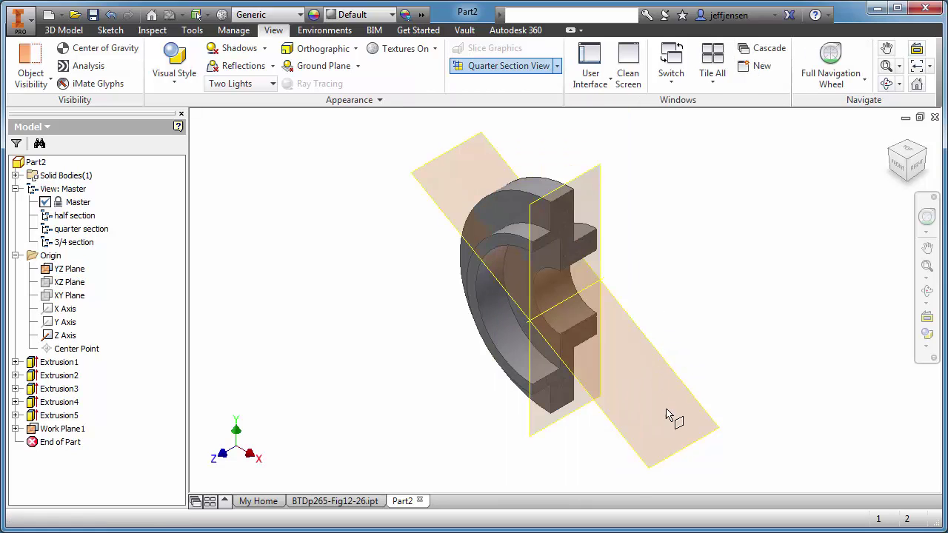
click(681, 453)
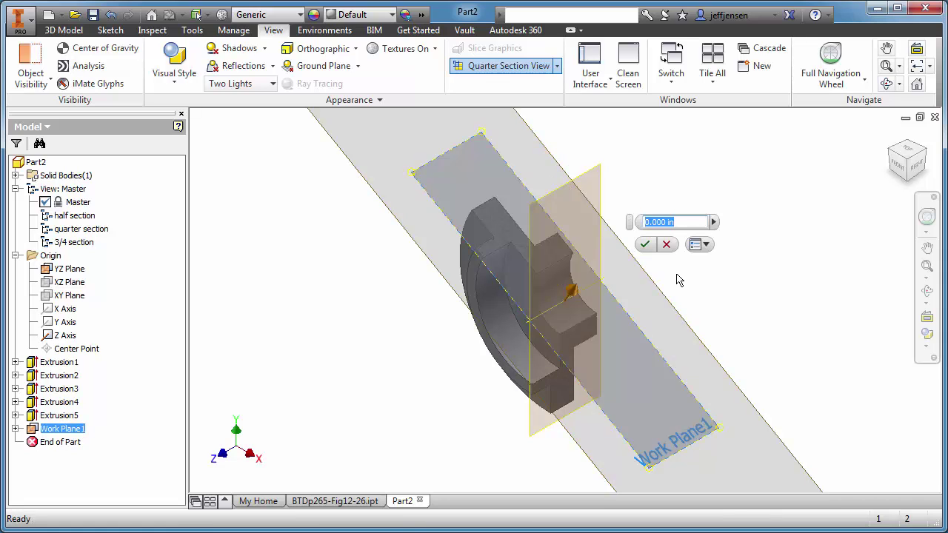
click(645, 245)
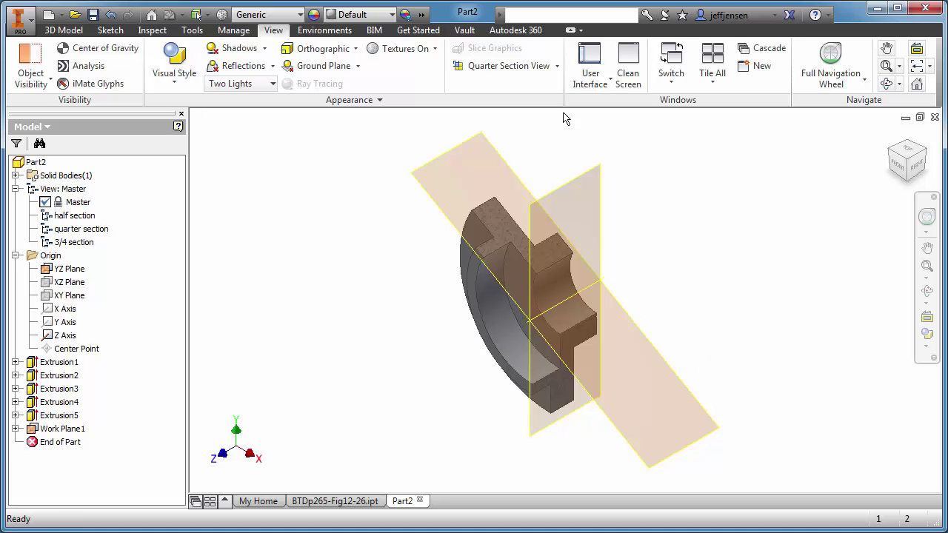
- End the section view to restore the whole washer
click(556, 71)
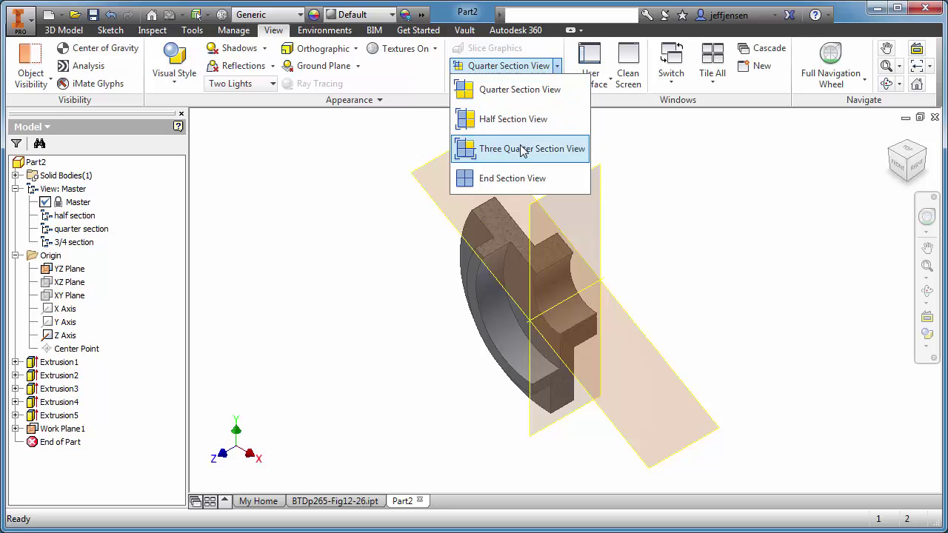
click(511, 180)
click(541, 66)
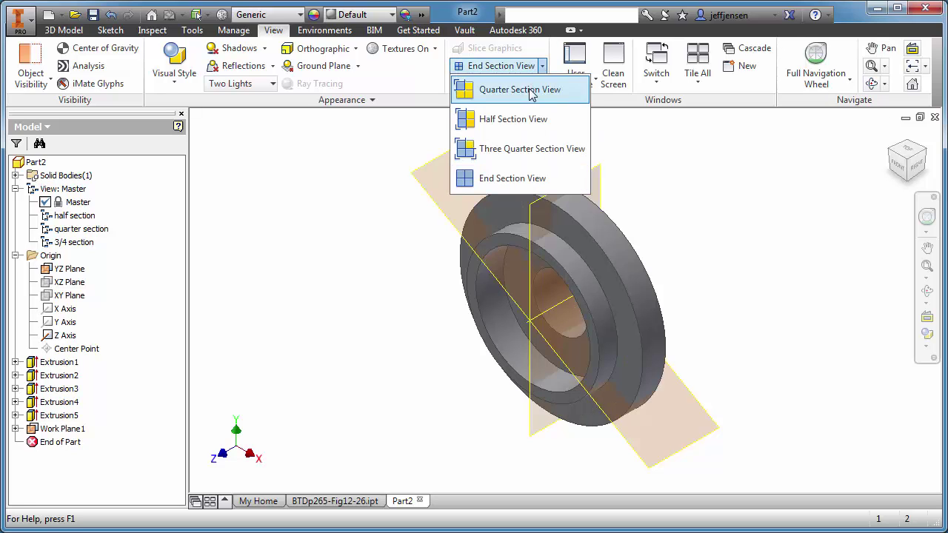
- Create a three-quarter section view cutting with the YZ Plane and Work Plane1
click(510, 152)
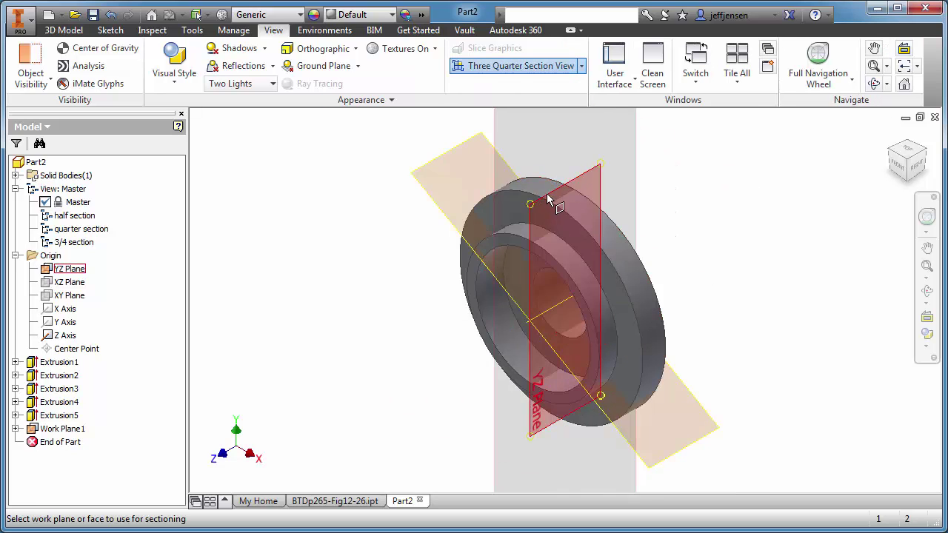
click(595, 176)
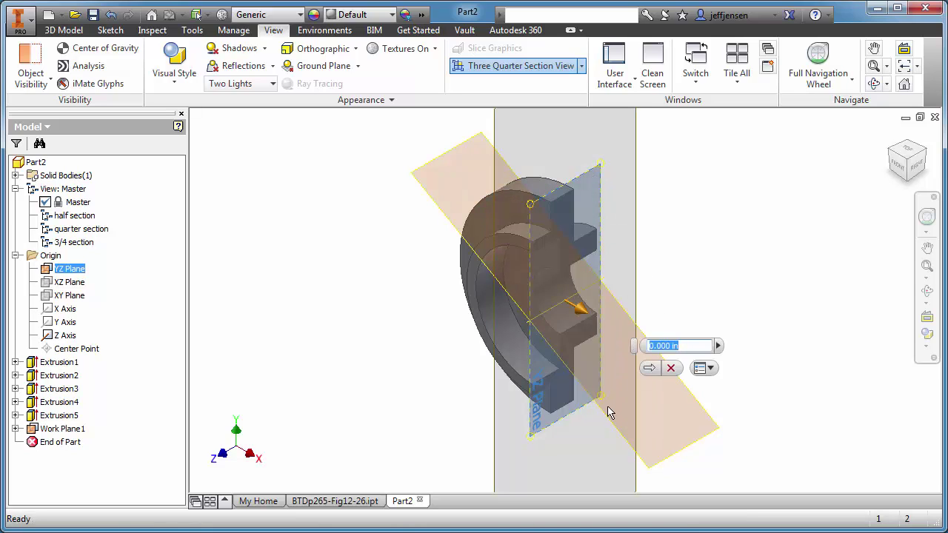
click(648, 368)
click(694, 445)
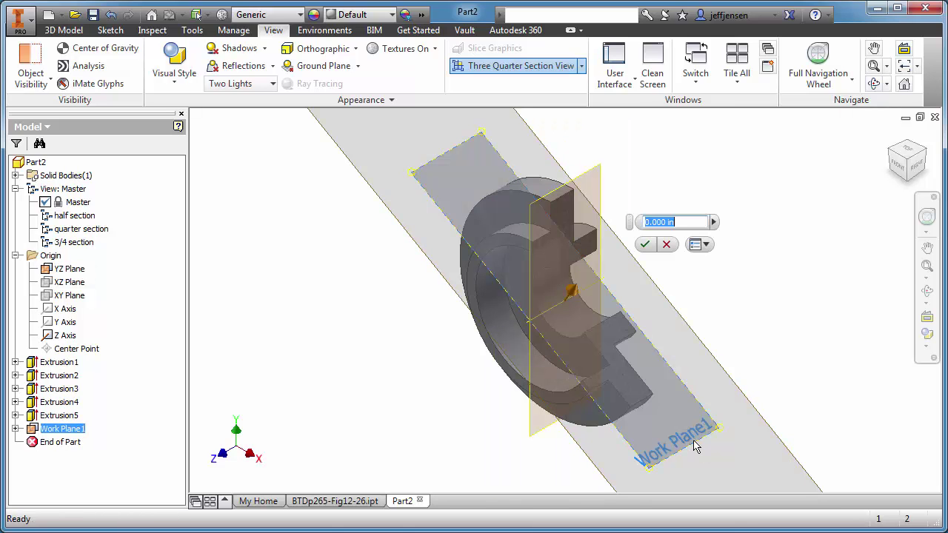
click(645, 245)
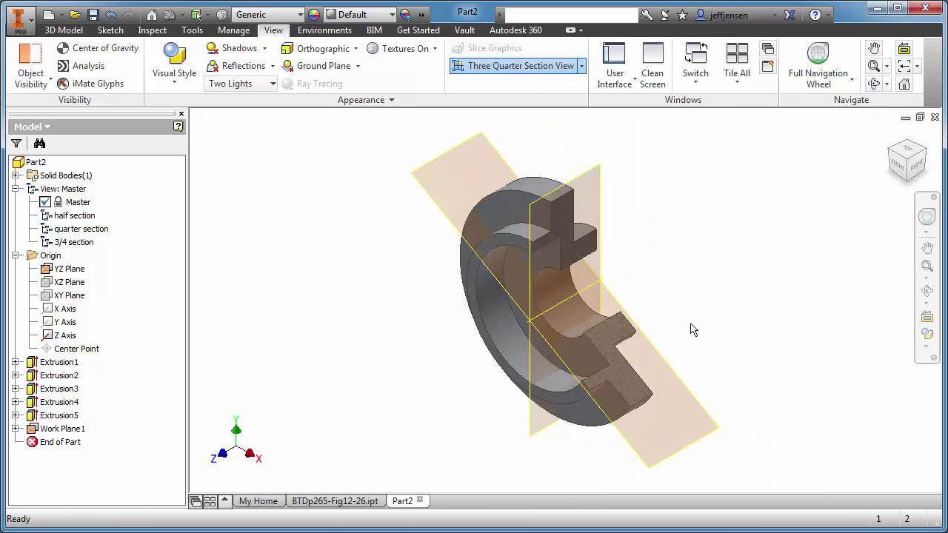
- Turn off visibility of Work Plane1 and the YZ Plane, then select the Z axis
right_click(714, 425)
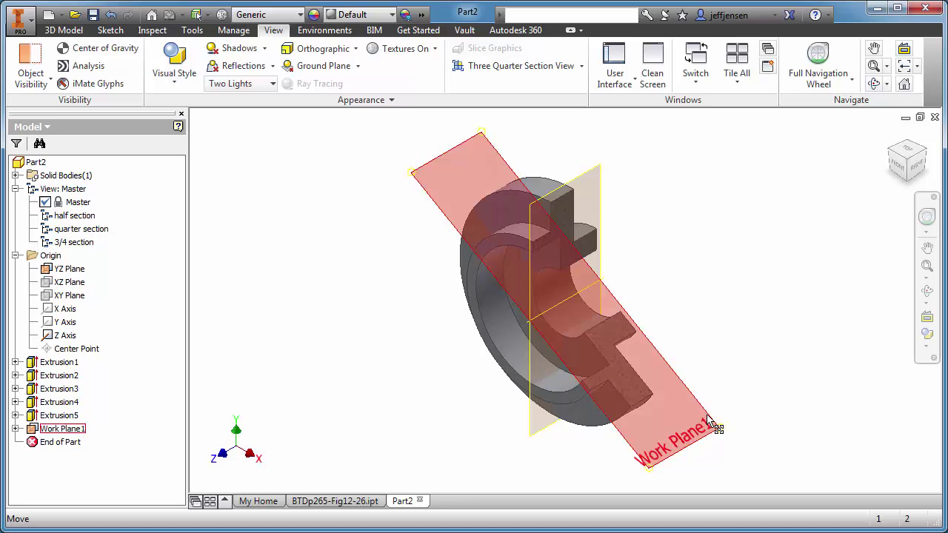
click(737, 435)
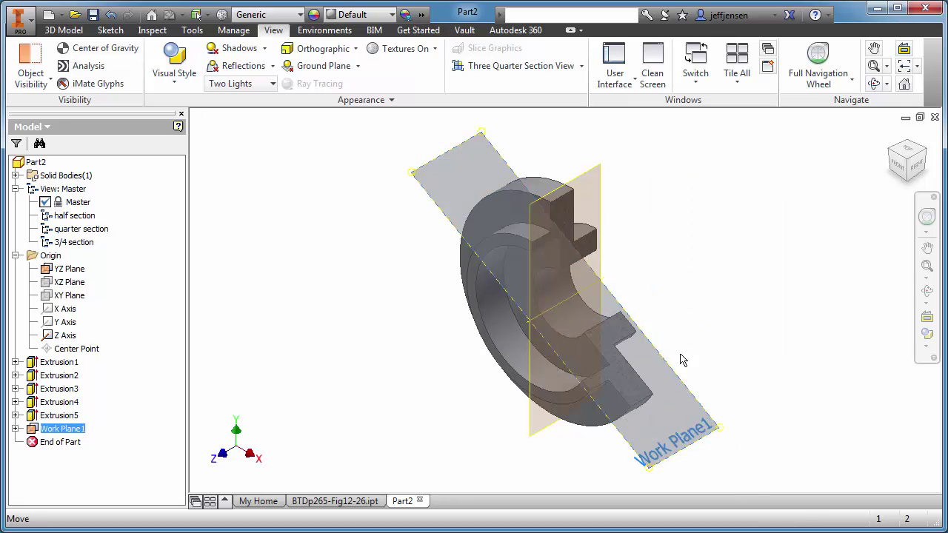
right_click(596, 182)
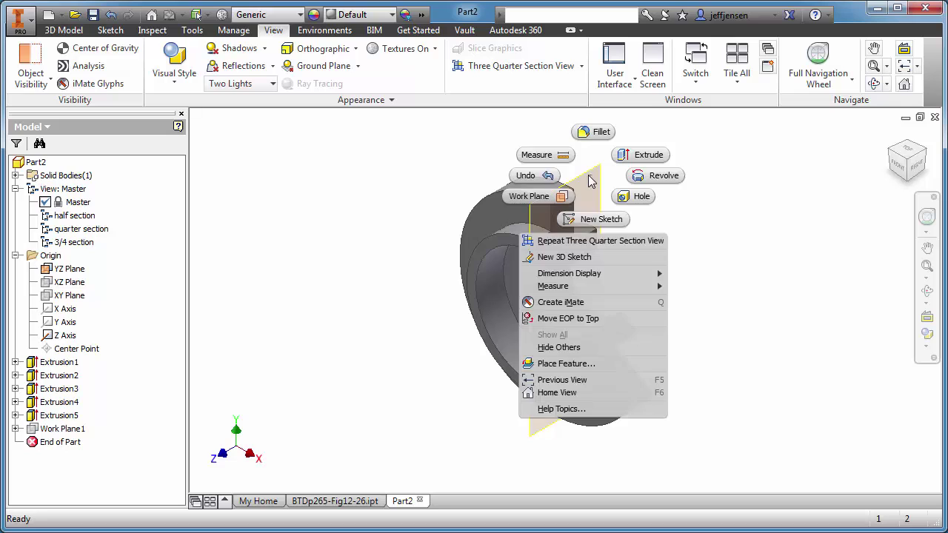
click(594, 183)
right_click(594, 182)
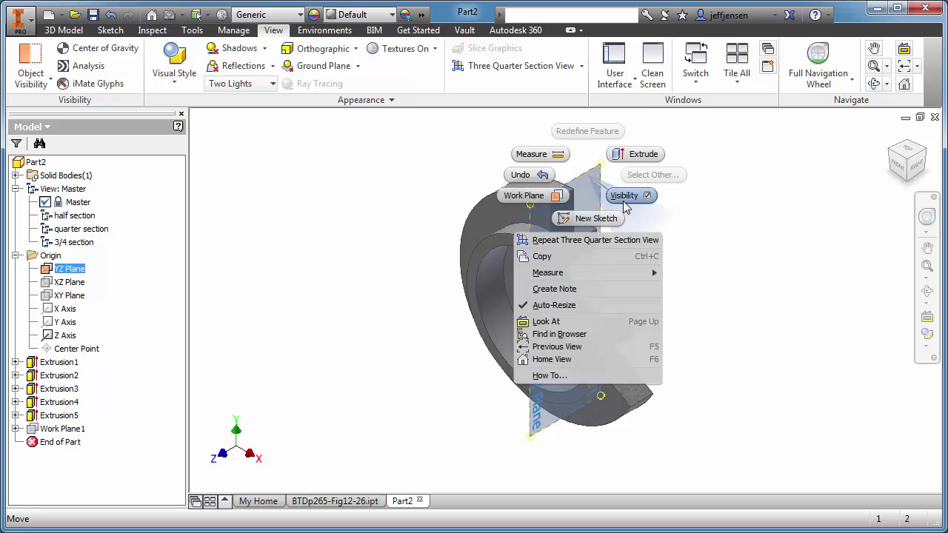
click(618, 198)
click(546, 311)
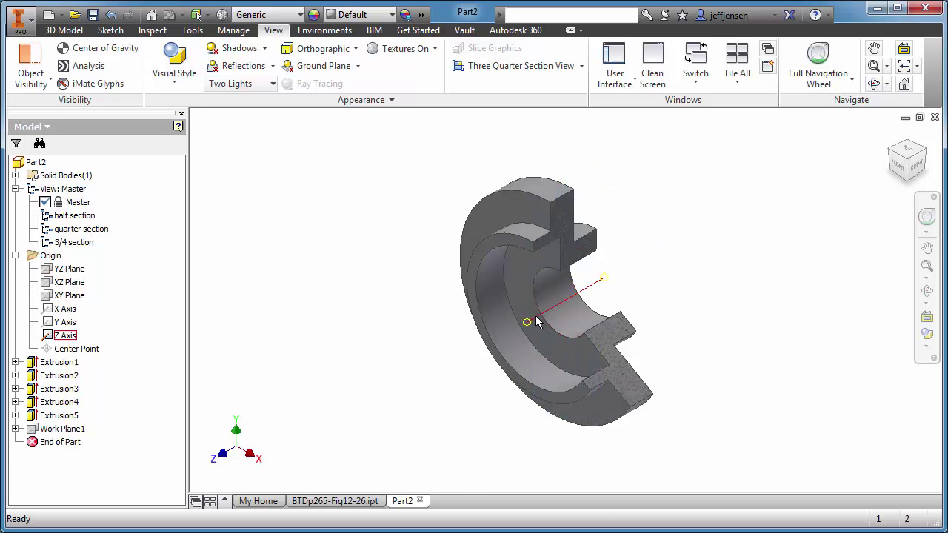